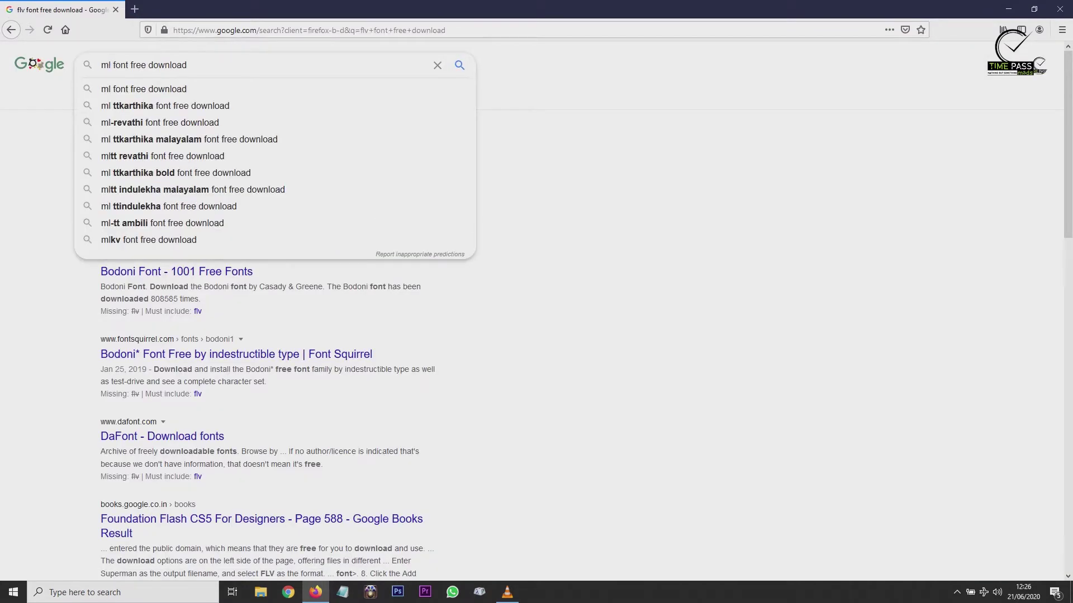
# Step: Search the web for the mlkv font free download and choose the download of the first Malayalam font on free-fonts
pyautogui.write('kv')
pyautogui.press('Return')
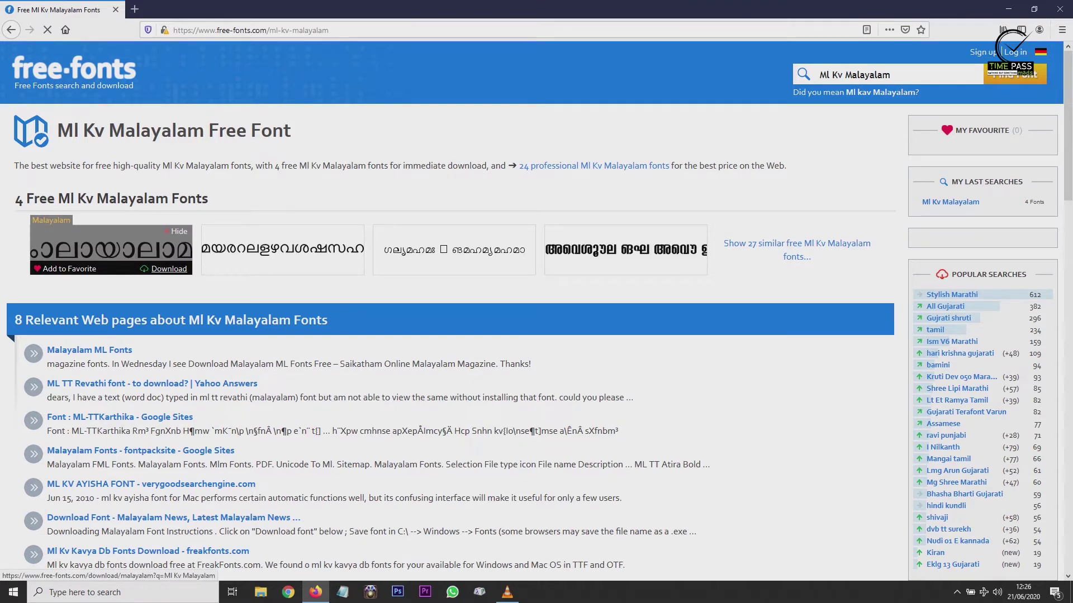
pyautogui.click(169, 269)
# Step: Request the free download of the Ashique ML Ashu Condensed Bold font and choose to save the ZIP file
pyautogui.scroll(-3, 710, 307)
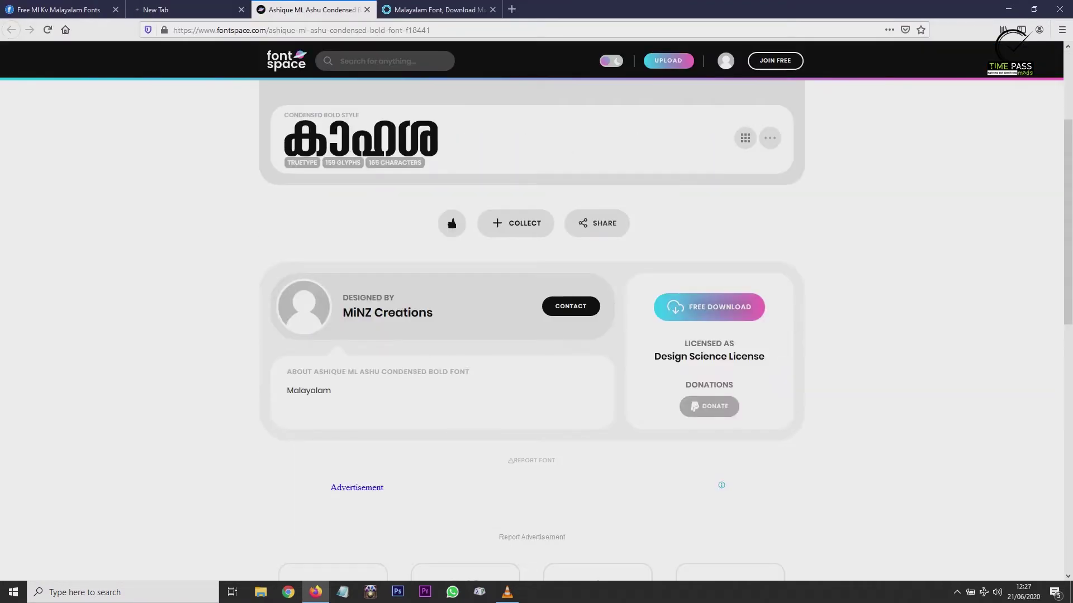
pyautogui.click(709, 307)
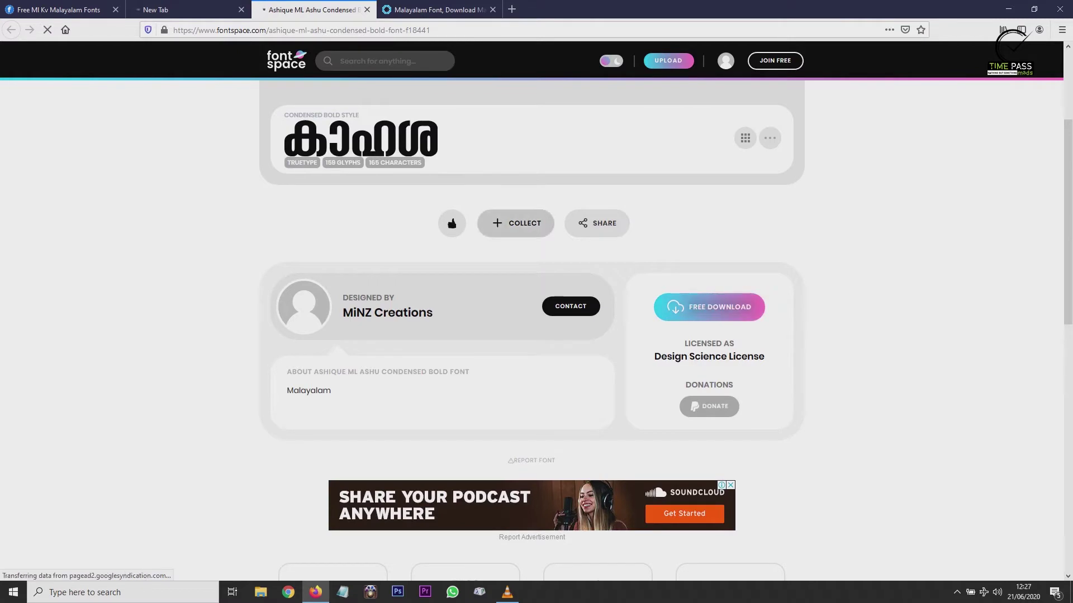
pyautogui.scroll(2, 532, 280)
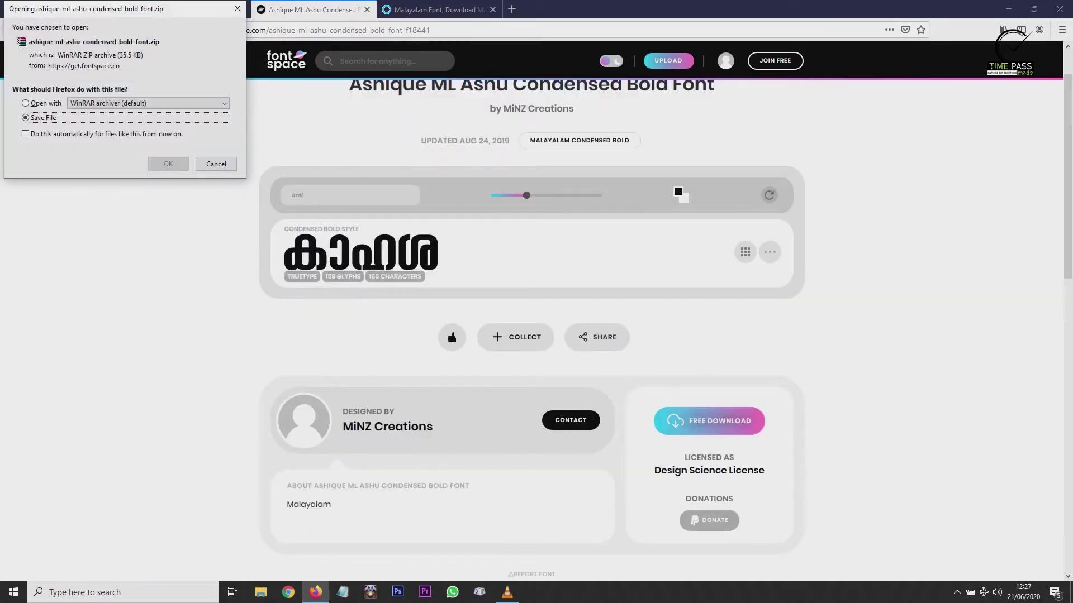
pyautogui.click(168, 163)
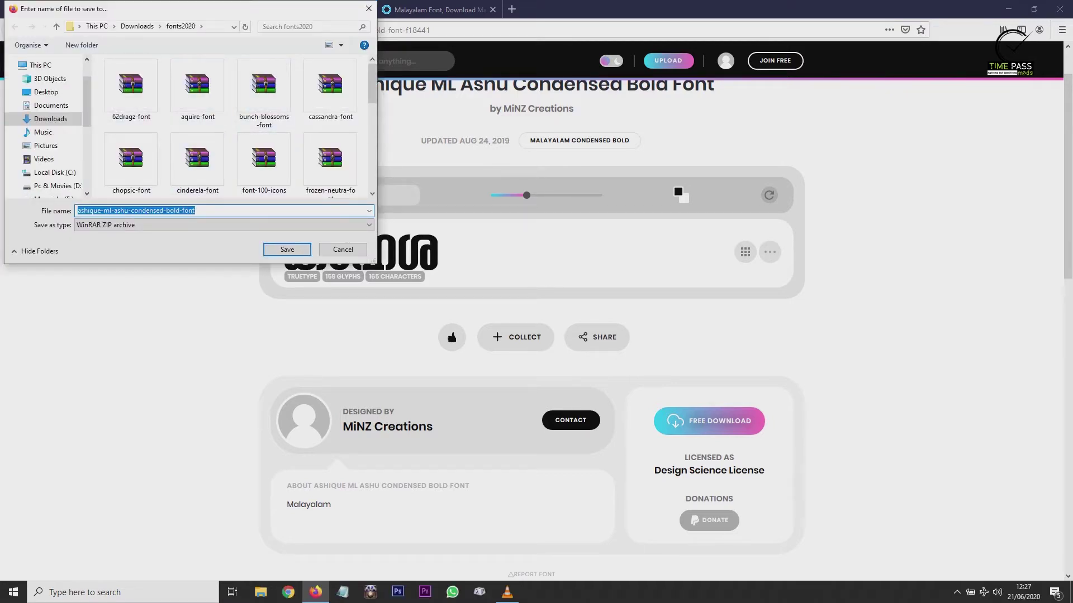
# Step: Save the archive into a new folder named "mlkv font malayalam" inside fonts2020
pyautogui.hotkey('ctrl', 'shift', 'n')
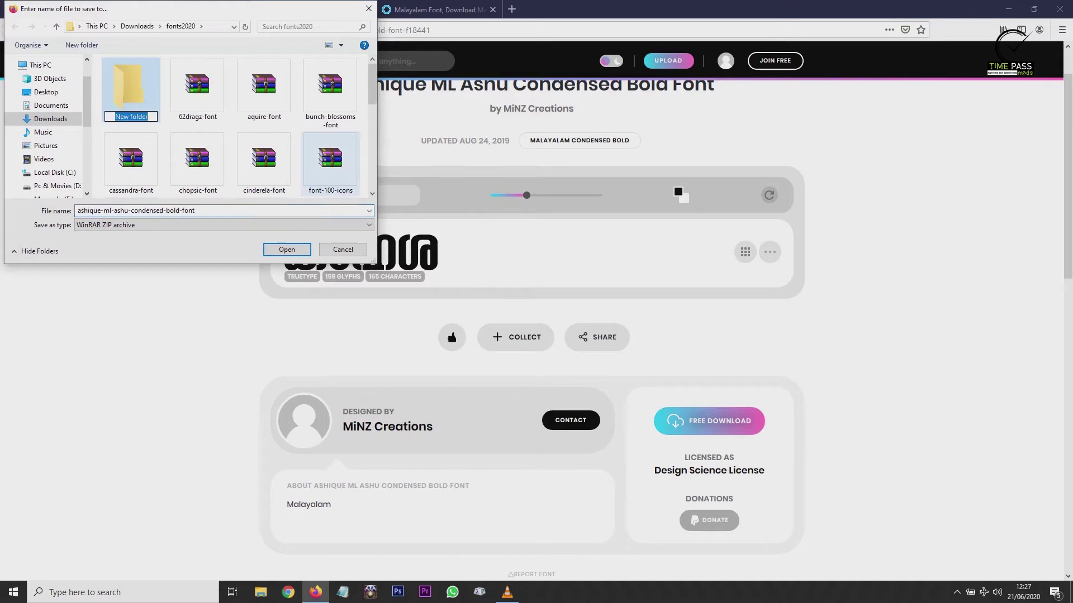
pyautogui.write('mlkv font malayalam')
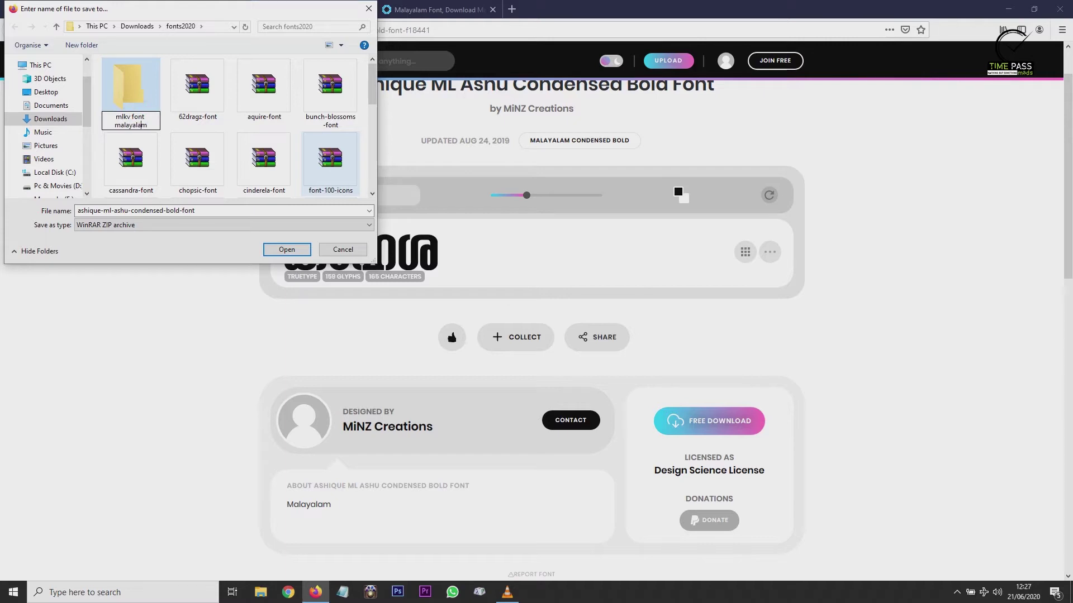
pyautogui.press('Return')
pyautogui.press('Return')
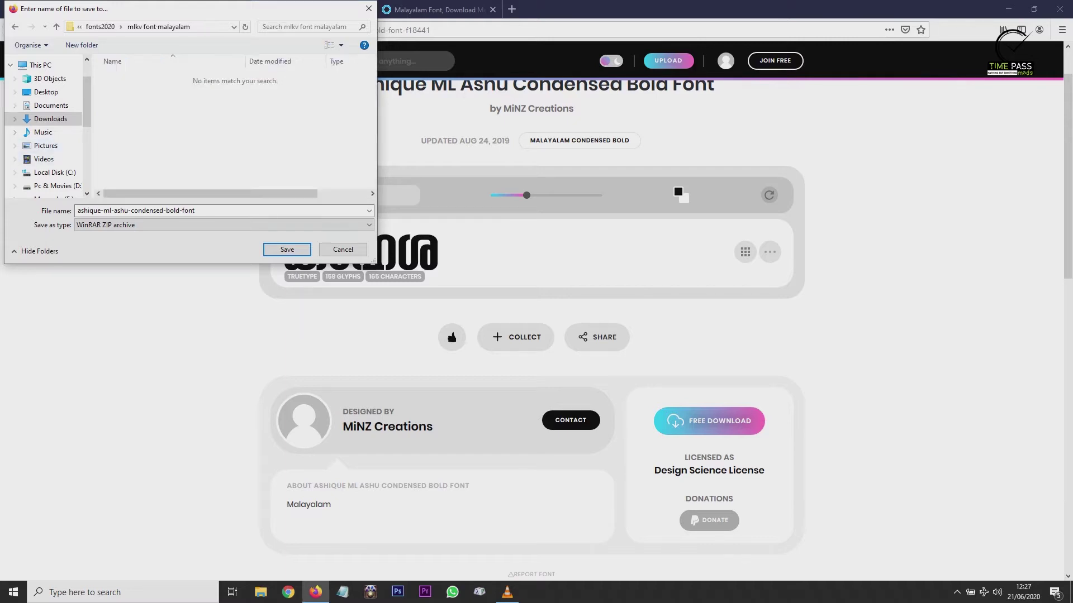
pyautogui.press('Return')
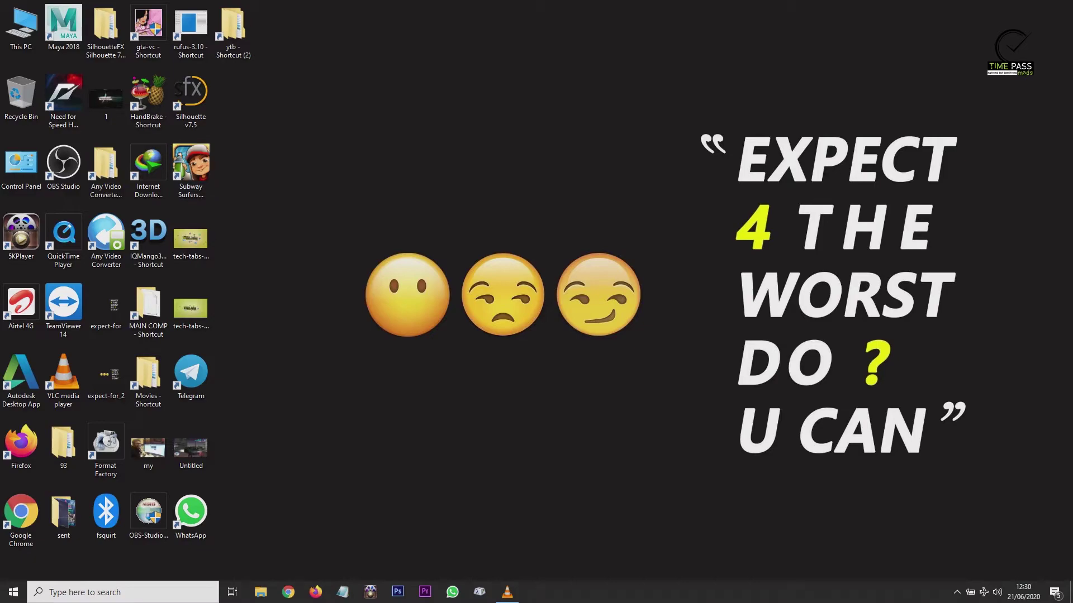
# Step: In File Explorer, open the "mlkv font malayalam" folder inside Downloads > fonts2020
pyautogui.press('super+e')
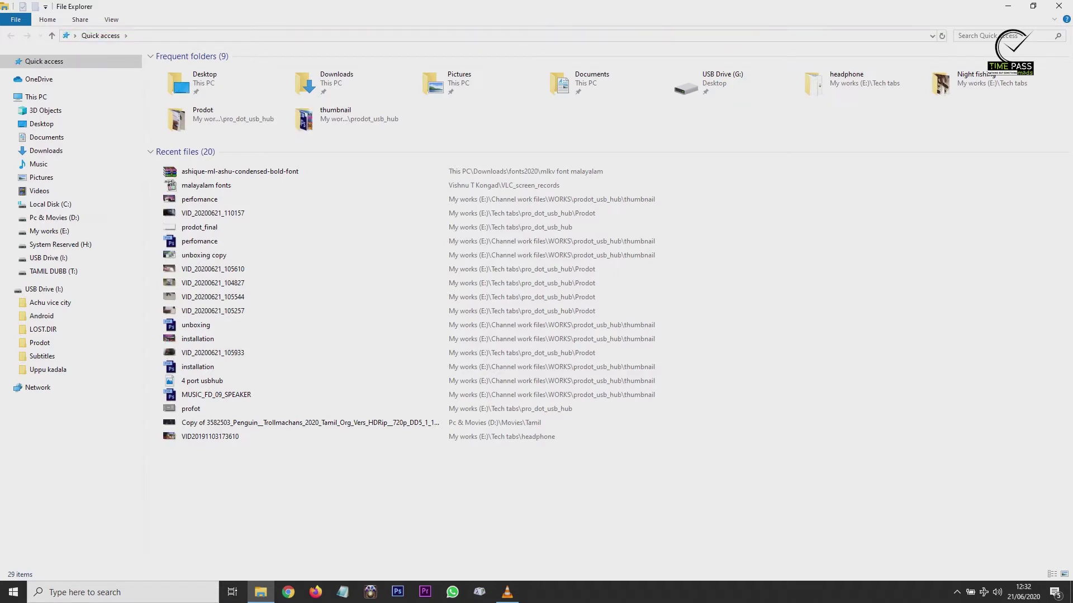
pyautogui.click(45, 150)
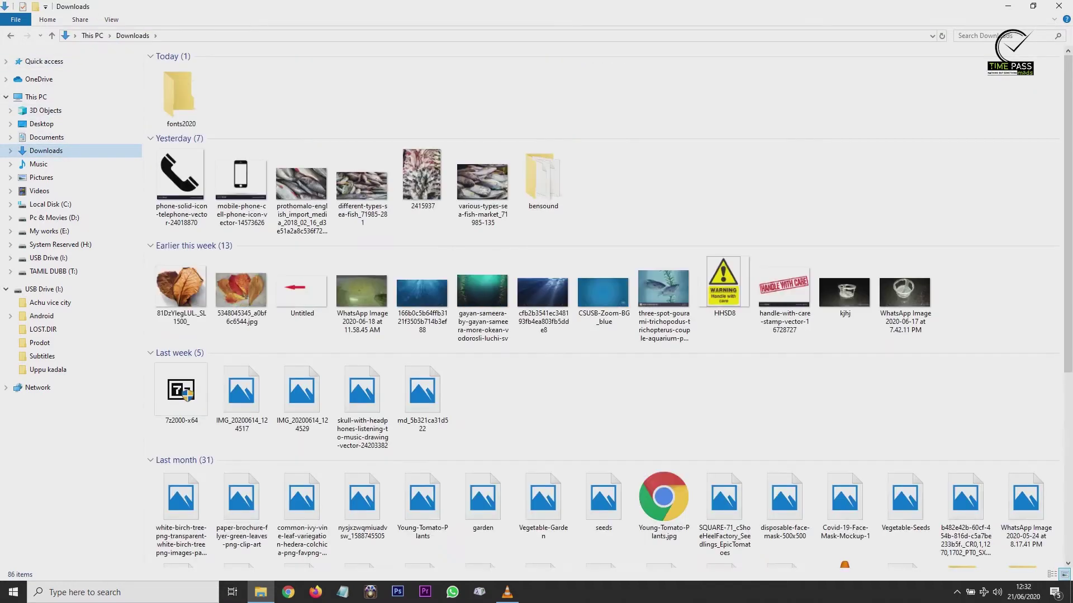
pyautogui.doubleClick(181, 98)
pyautogui.doubleClick(183, 81)
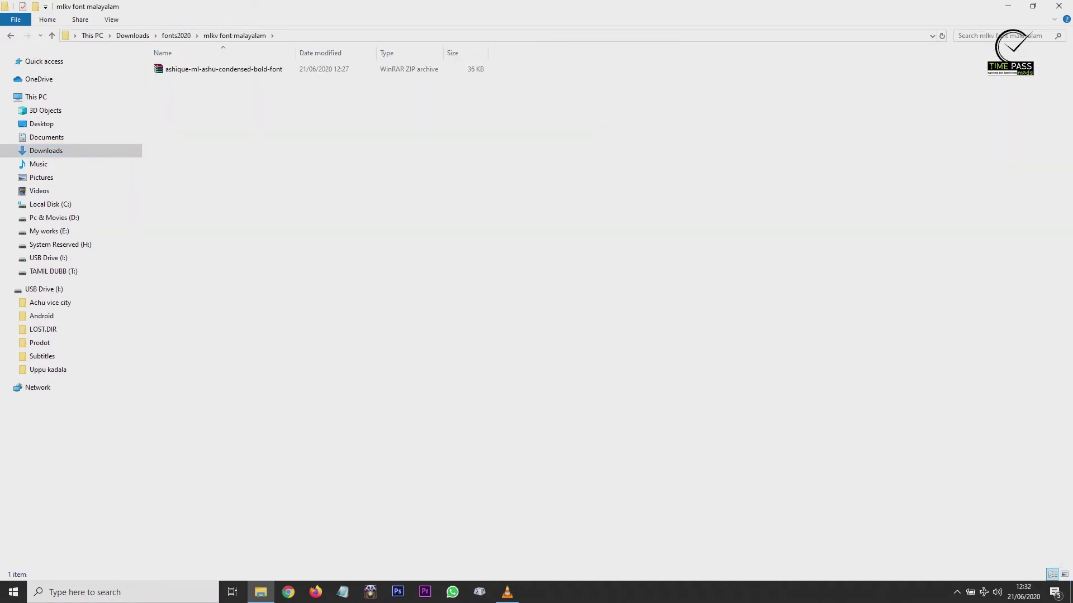
# Step: Scan the ashique-ml-ashu-condensed-bold-font archive with Windows Defender and close the security window
pyautogui.click(215, 69)
pyautogui.rightClick(213, 71)
pyautogui.click(302, 155)
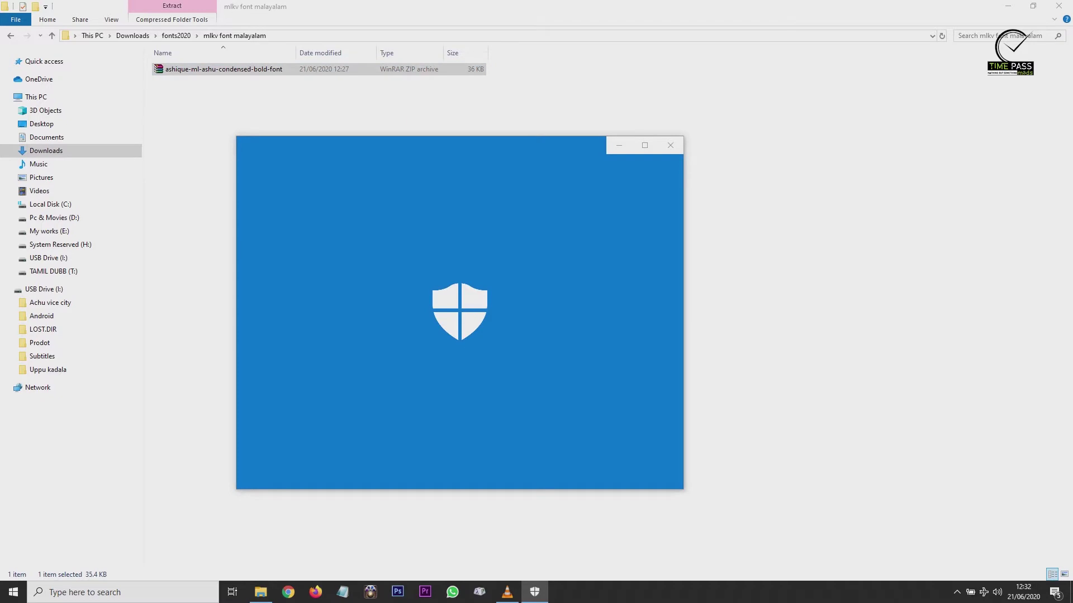
pyautogui.click(192, 145)
pyautogui.click(535, 592)
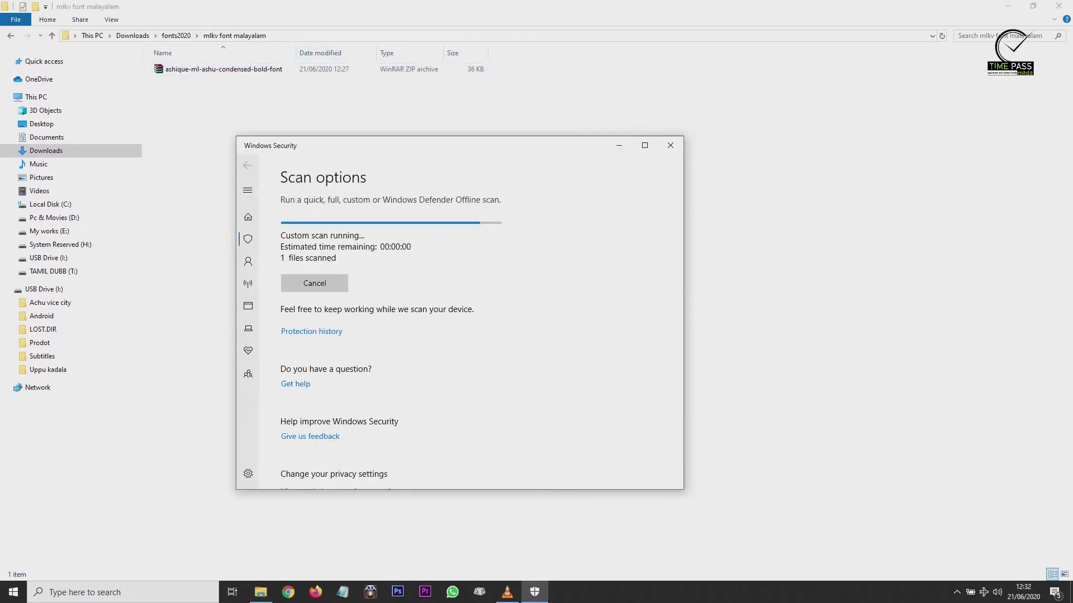
pyautogui.click(671, 146)
# Step: Extract the archive into an ashique-ml-ashu-condensed-bold-font folder and open that folder
pyautogui.rightClick(302, 69)
pyautogui.click(396, 114)
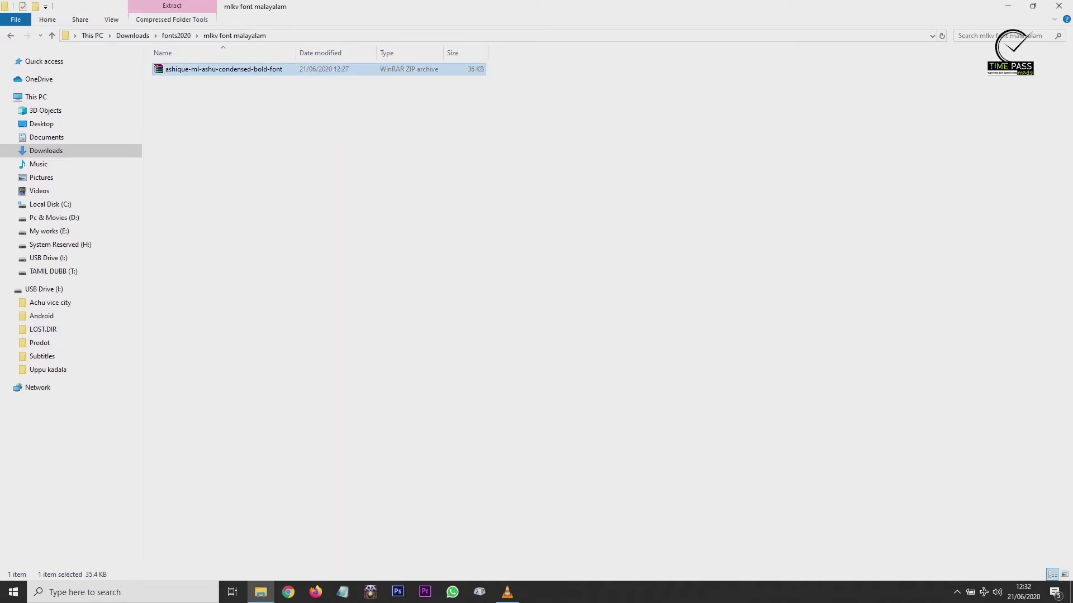
pyautogui.doubleClick(229, 69)
# Step: Open the extracted AshiqueMlAshuCondensedBold TrueType file, install the font and close its preview
pyautogui.doubleClick(229, 70)
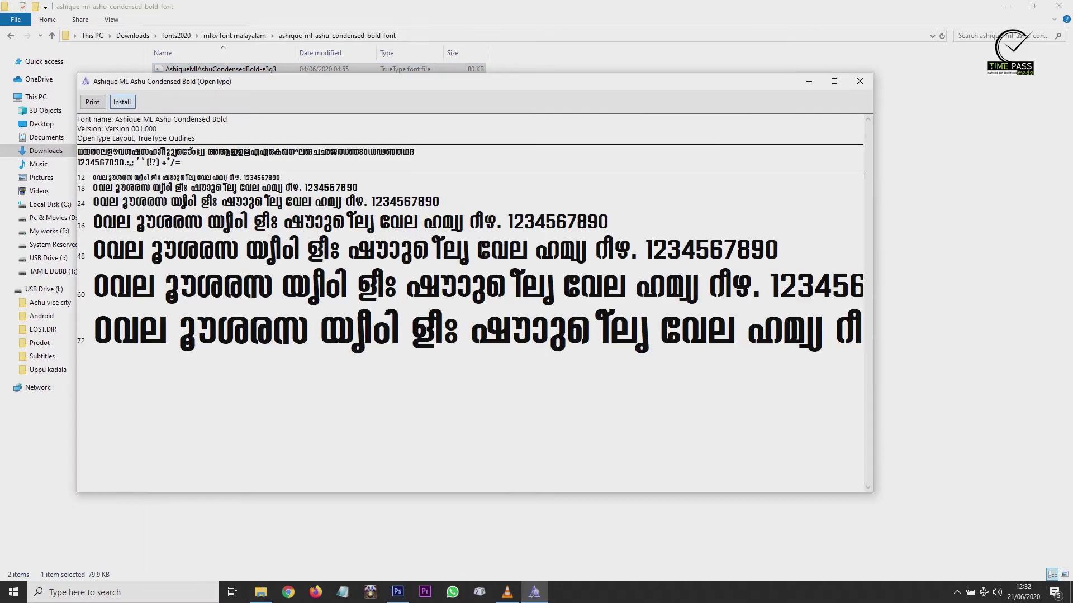
pyautogui.click(121, 102)
pyautogui.click(859, 81)
# Step: Switch to Photoshop and create a new 1920 x 1080 pixel RGB document named demo
pyautogui.click(397, 592)
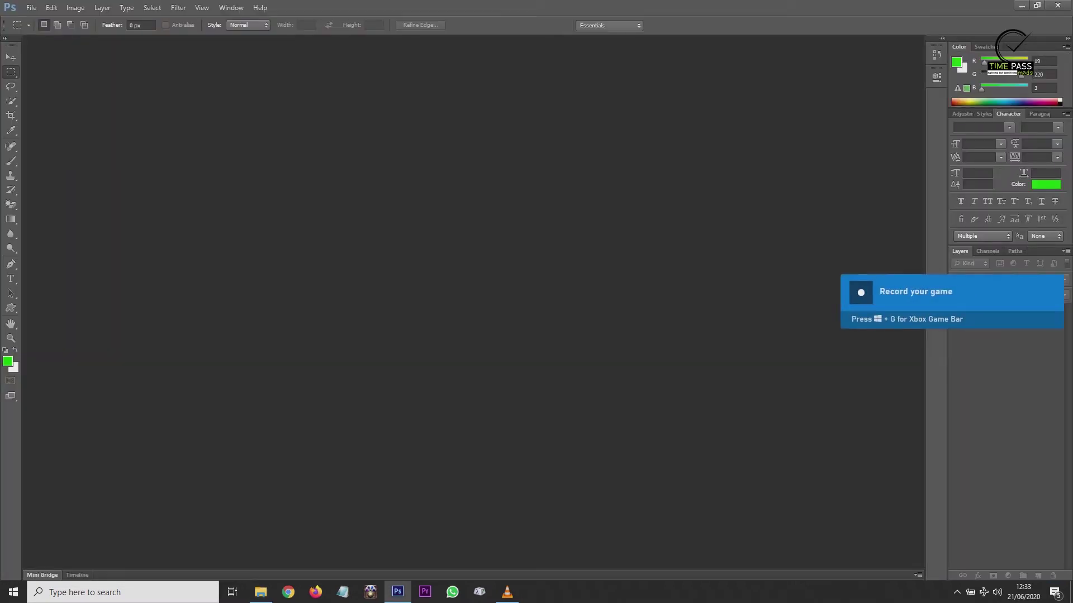
pyautogui.hotkey('ctrl', 'n')
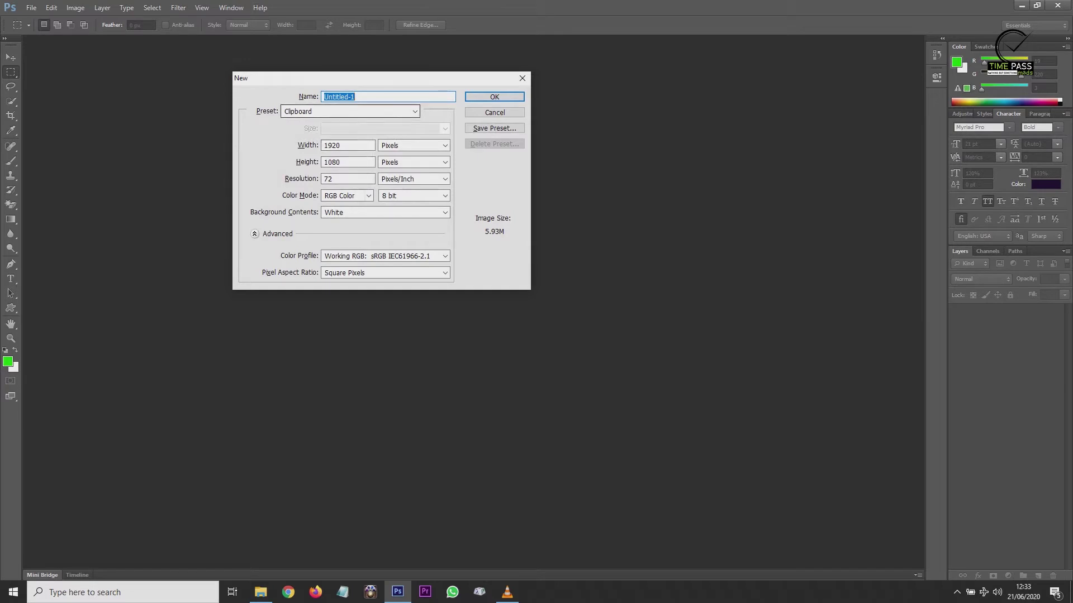
pyautogui.write('demo')
pyautogui.press('Return')
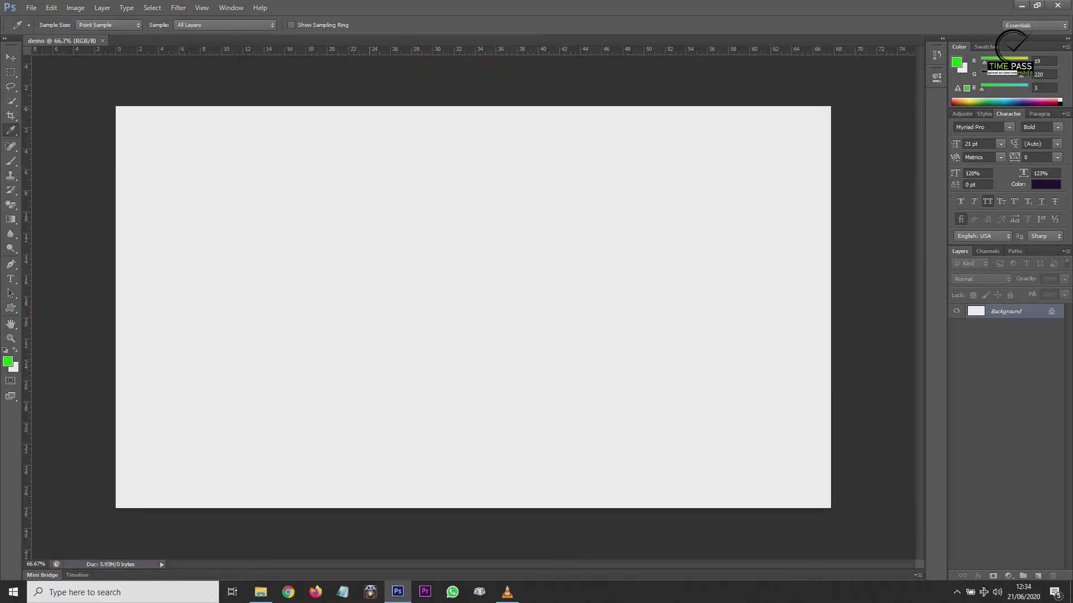
# Step: With the Type tool, select the whole text on the canvas and set its size to 60 pt
pyautogui.press('t')
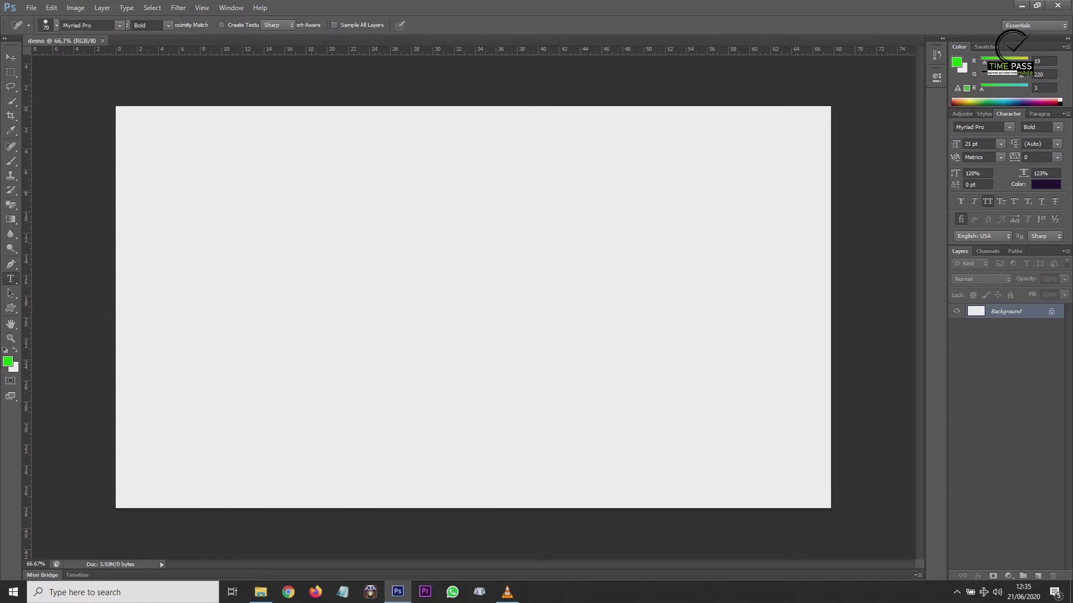
pyautogui.press('t')
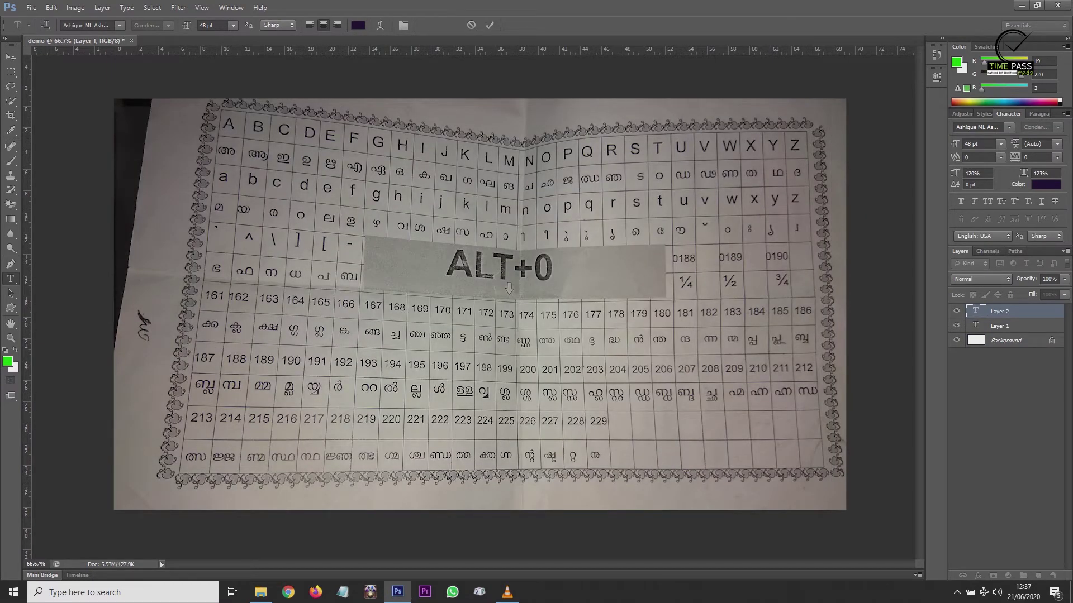
pyautogui.hotkey('ctrl', 'a')
pyautogui.hotkey('ctrl', 'c')
pyautogui.click(233, 25)
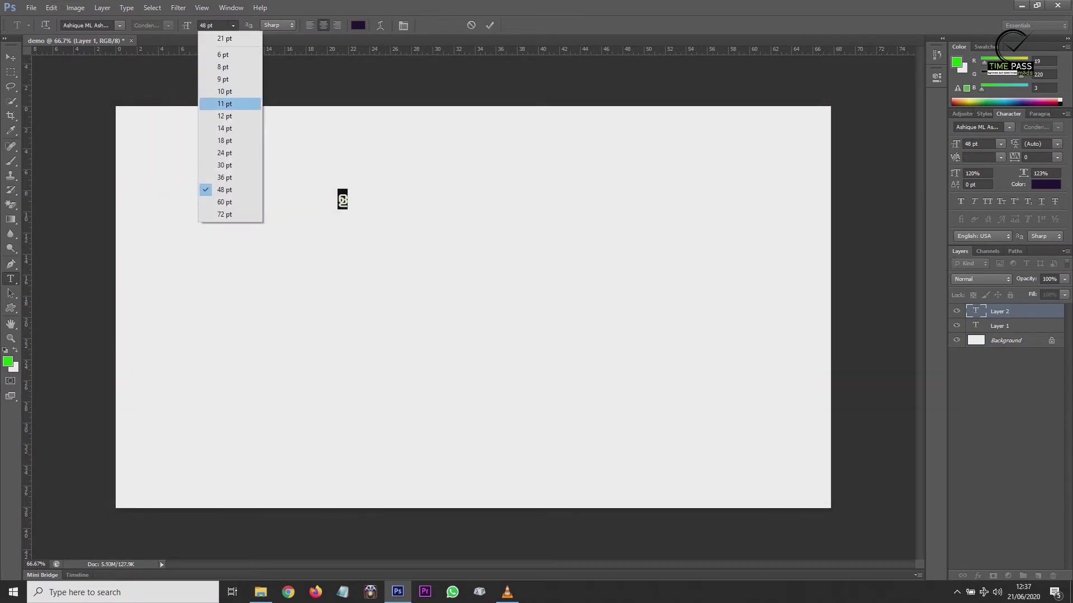
pyautogui.click(229, 203)
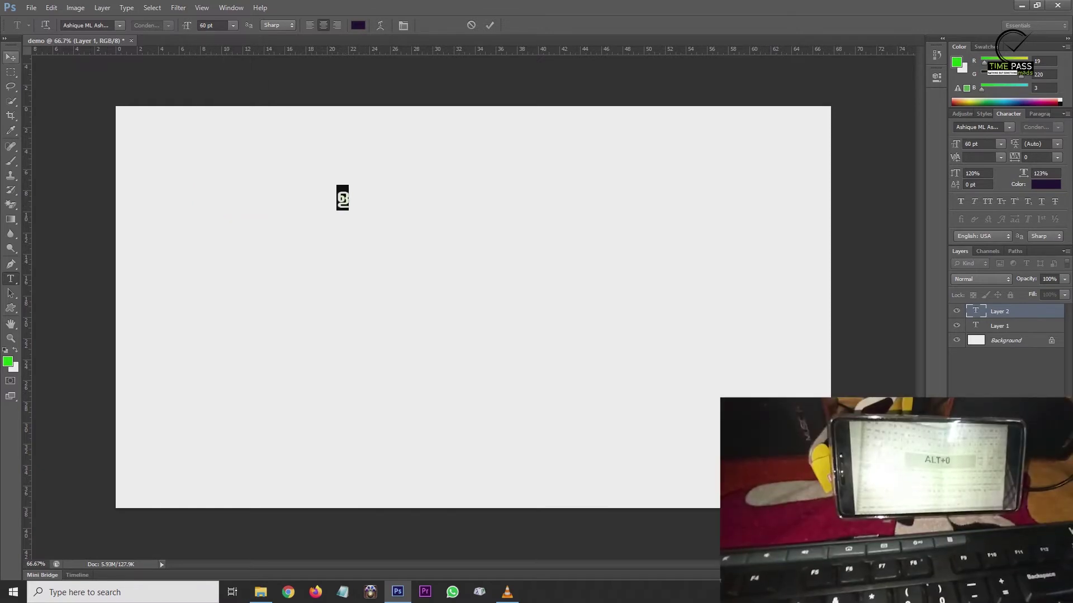
# Step: Scale the Malayalam letter up to about 330% with Free Transform, apply it and move the letter slightly left and down
pyautogui.click(11, 57)
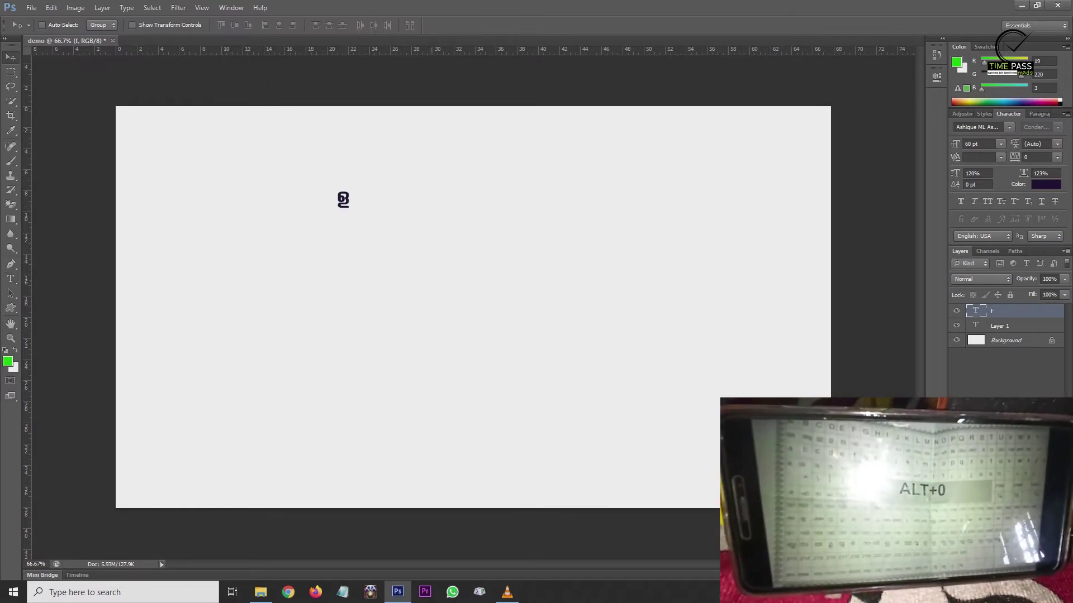
pyautogui.hotkey('ctrl', 't')
pyautogui.moveTo(350, 184); pyautogui.dragTo(463, 129)
pyautogui.press('v')
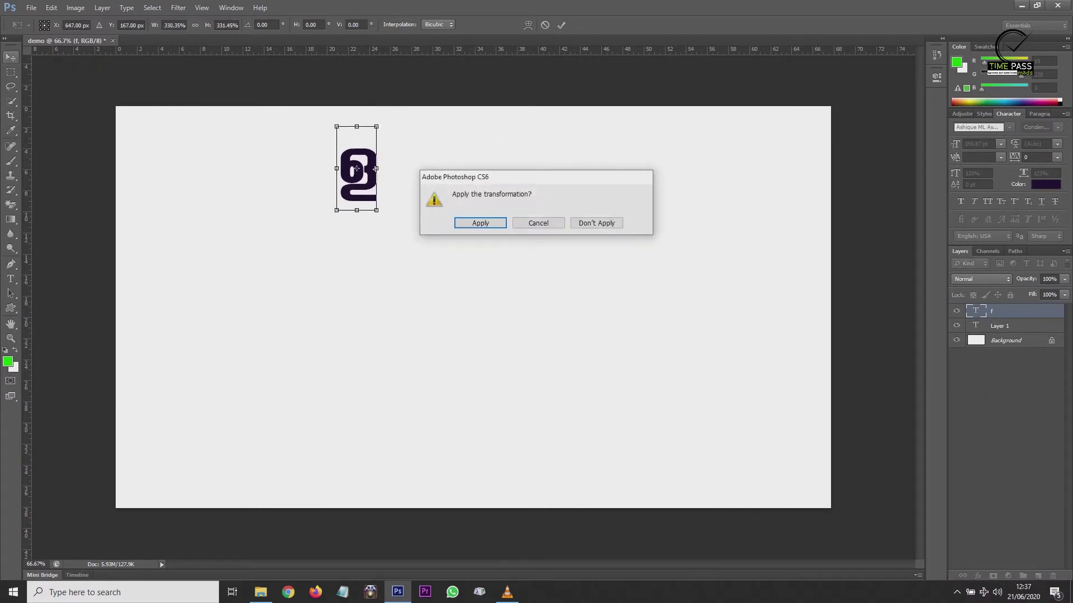
pyautogui.press('Return')
pyautogui.moveTo(355, 182); pyautogui.dragTo(308, 195)
# Step: Select the enlarged letter's text and set its font to Ashique ML Ashu Condensed Bold
pyautogui.press('t')
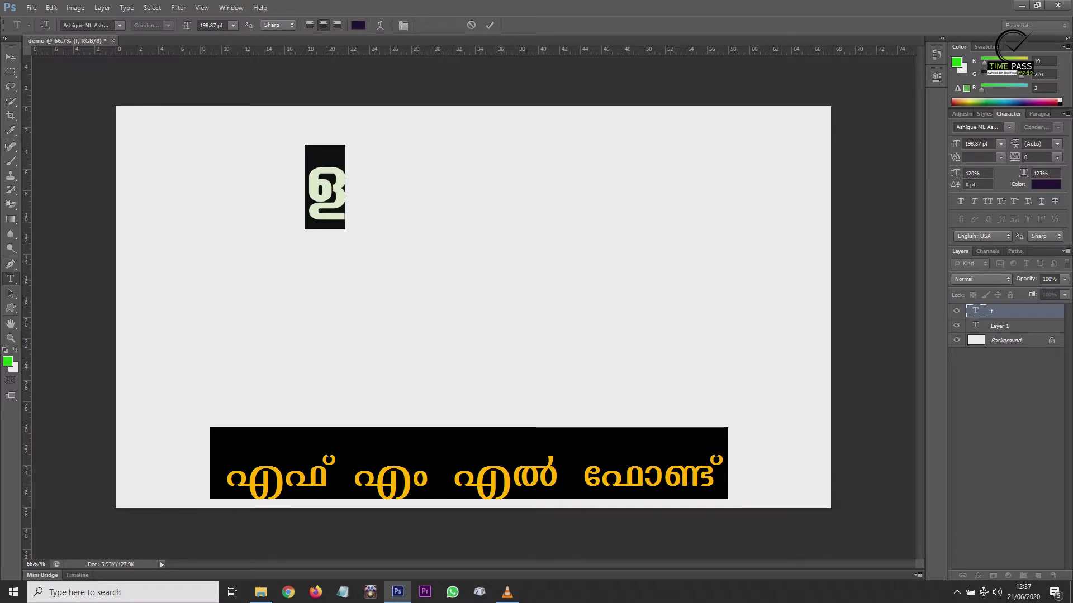
pyautogui.click(120, 25)
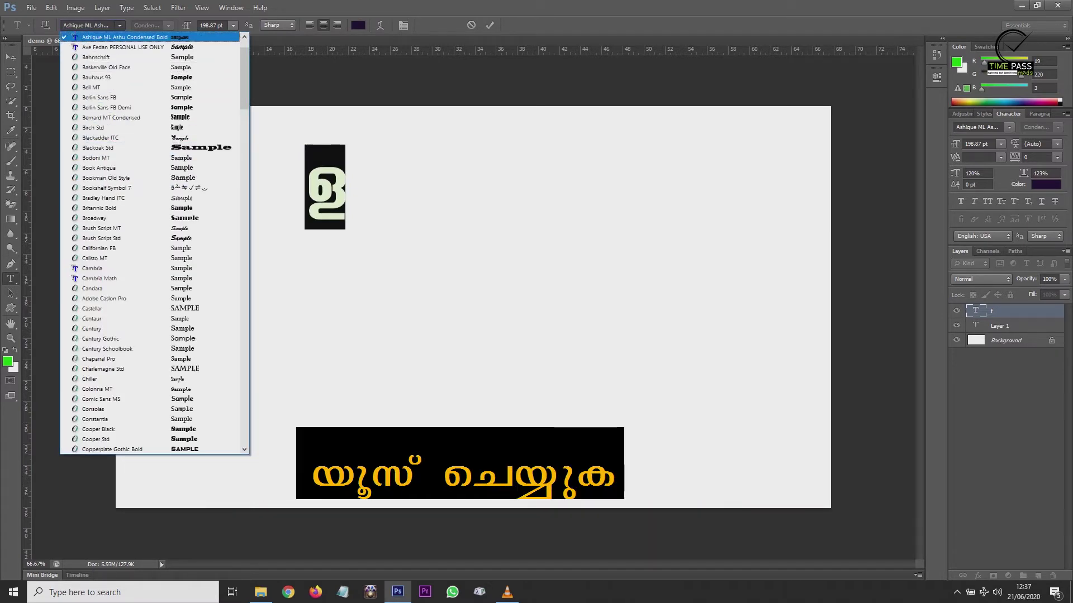
pyautogui.click(125, 37)
# Step: Replace the existing letter with the characters C§s# to form the start of the Malayalam word
pyautogui.click(343, 188)
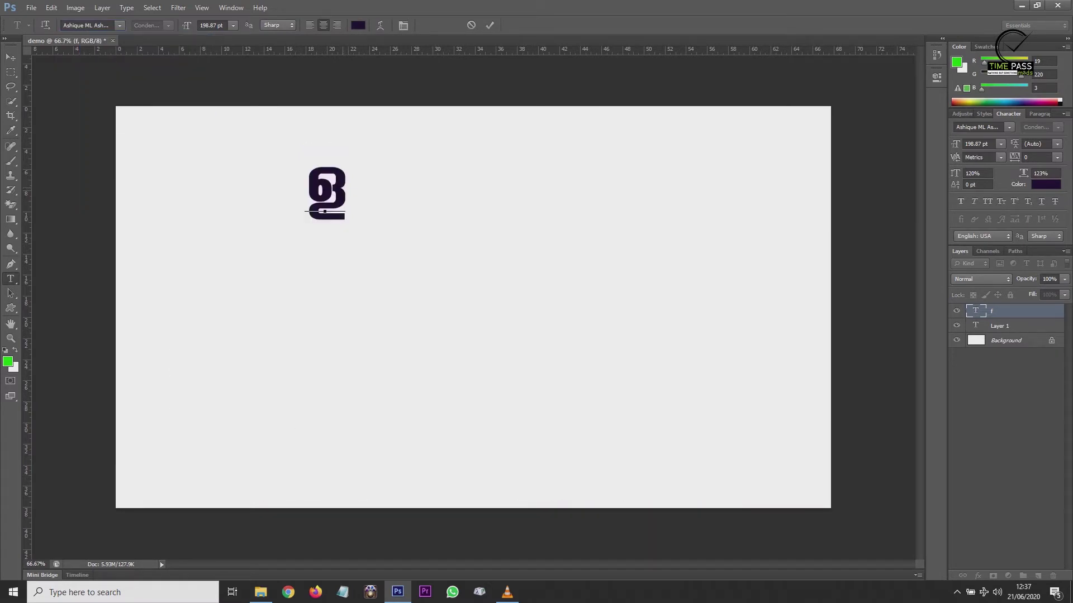
pyautogui.press('BackSpace')
pyautogui.write('XC')
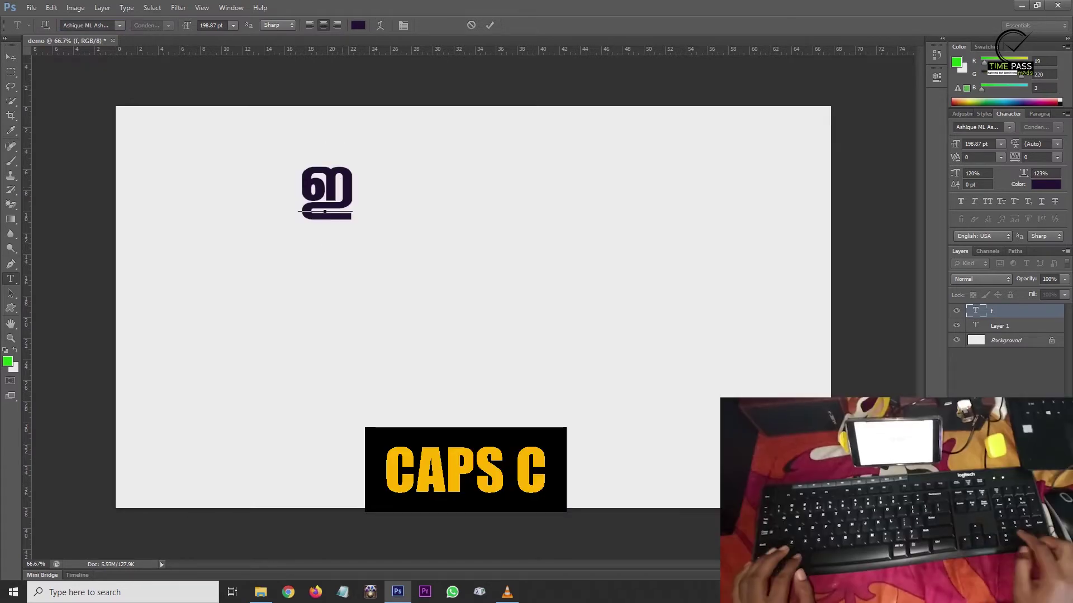
pyautogui.write('§s#')
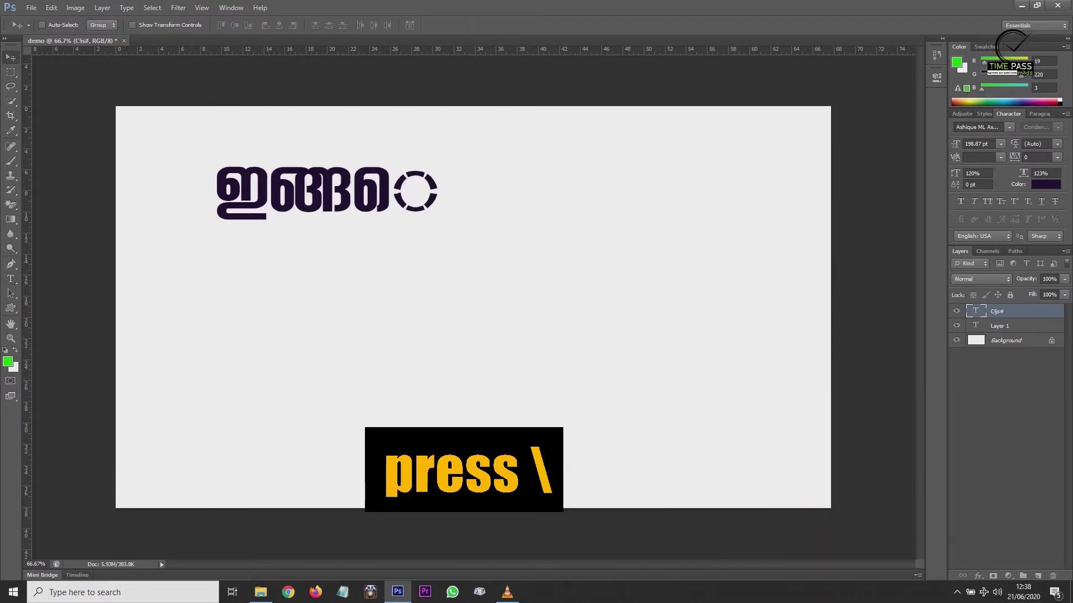
# Step: Switch the keyboard layout to United States-International and replace the final dotted-circle character with a backslash character
pyautogui.hotkey('alt', 'shift')
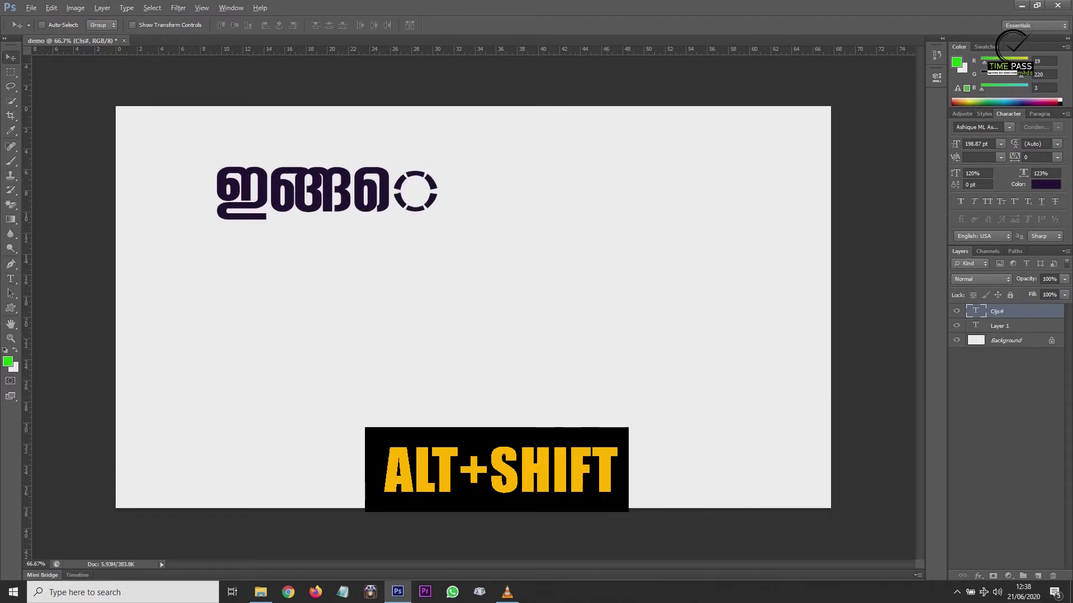
pyautogui.hotkey('alt', 'shift')
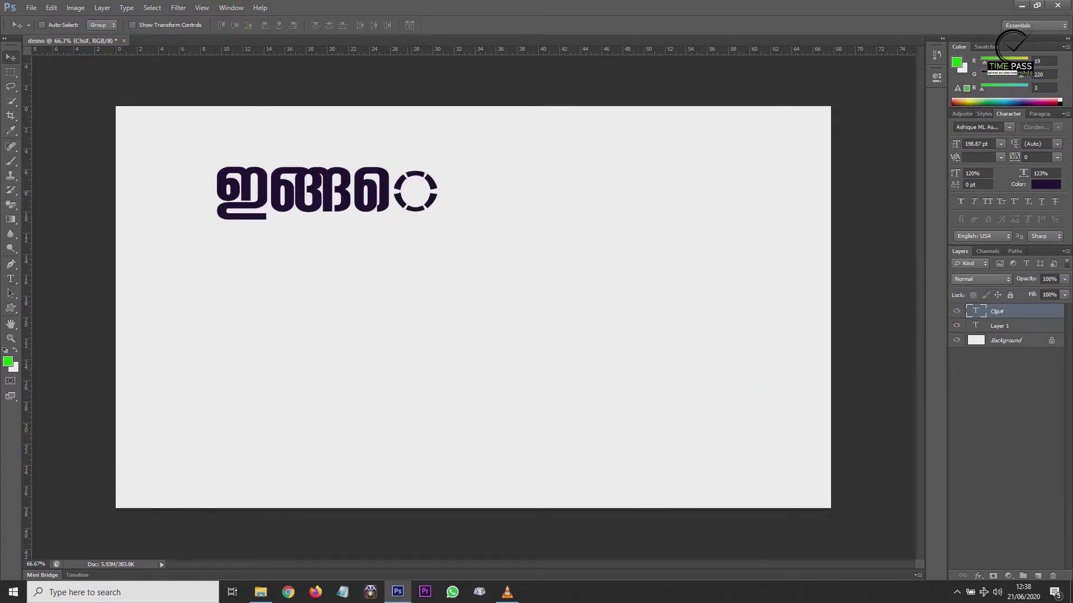
pyautogui.press('t')
pyautogui.moveTo(394, 191); pyautogui.dragTo(433, 193)
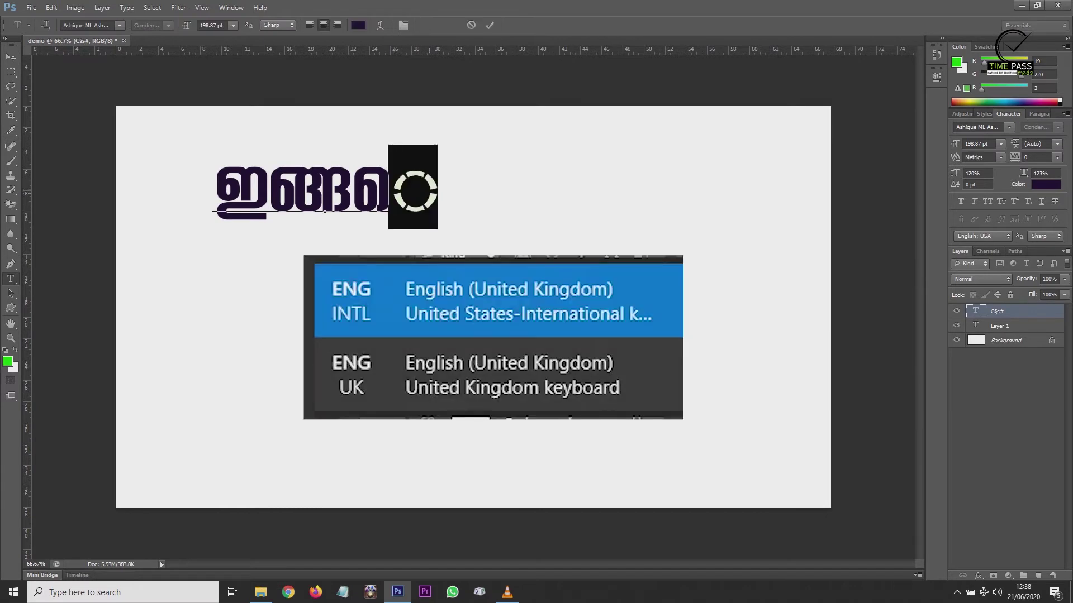
pyautogui.write('\\')
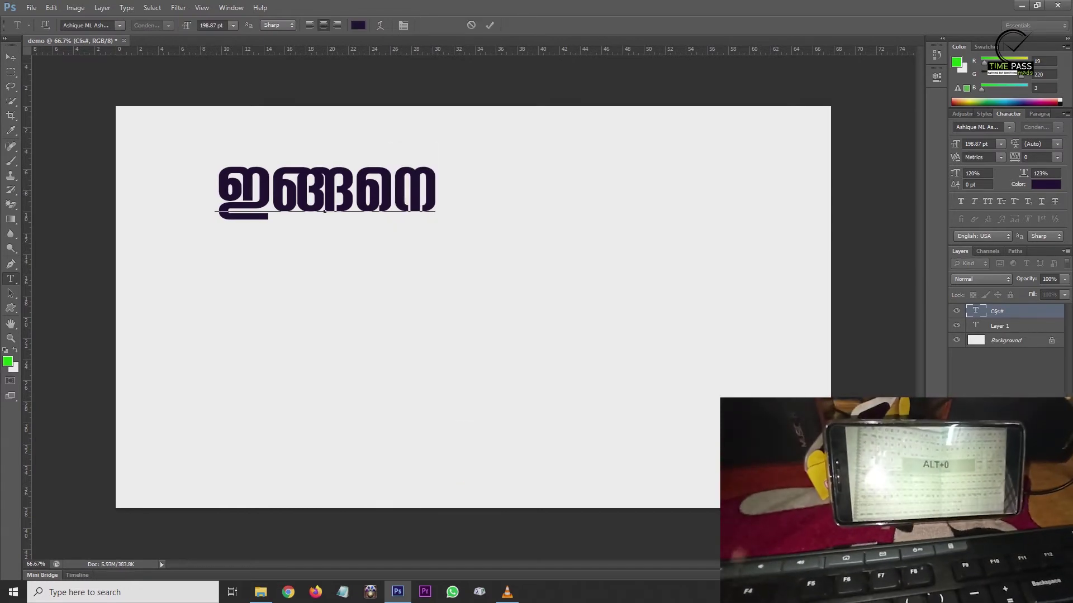
# Step: Delete the enlarged word's layer and start a new 48 pt text layer with the Malayalam word ഇങ്ങനെ
pyautogui.click(10, 57)
pyautogui.press('Delete')
pyautogui.write('C')
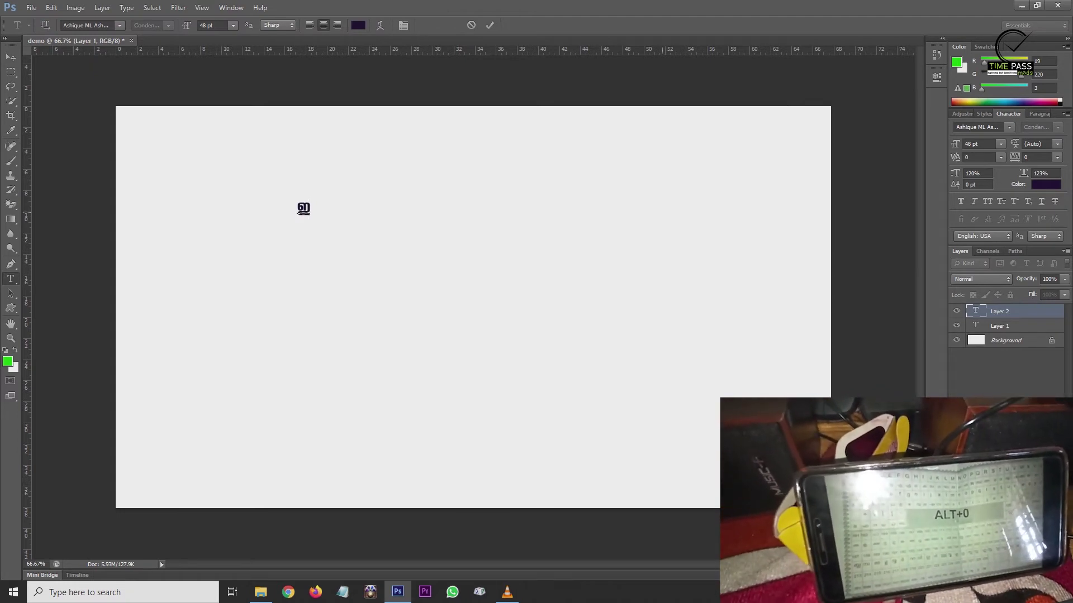
pyautogui.write('§')
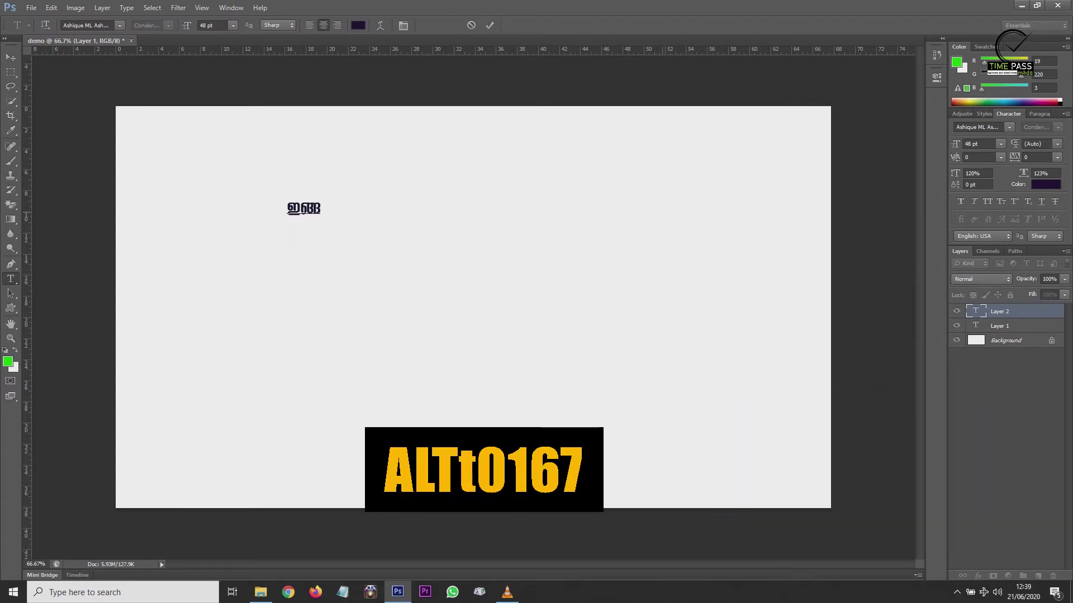
pyautogui.write('s\\')
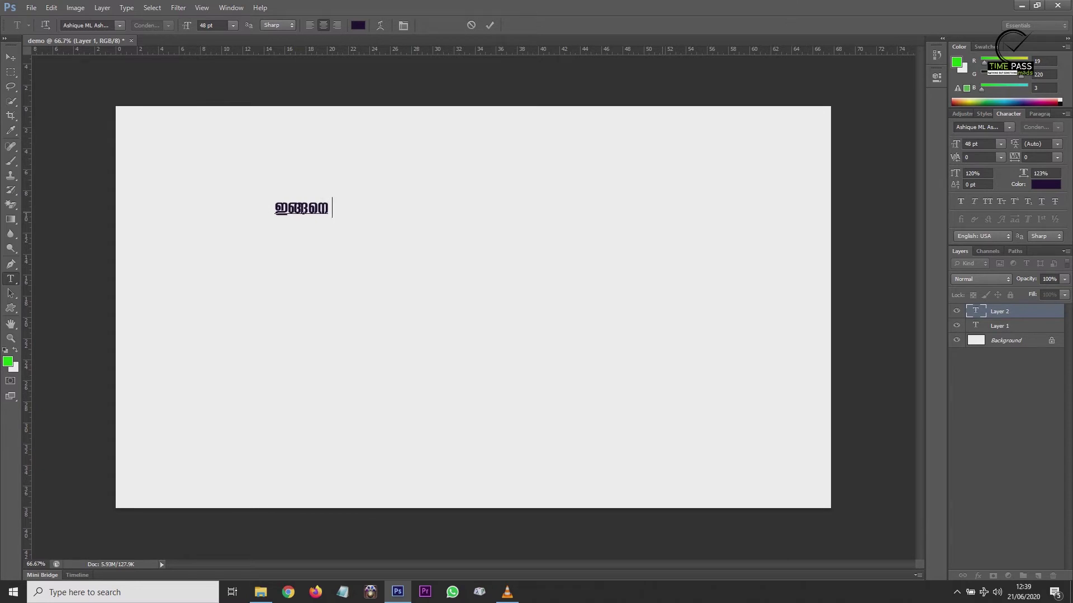
# Step: Continue the first line of the new text with the word സിംപിളായി
pyautogui.write(' kn')
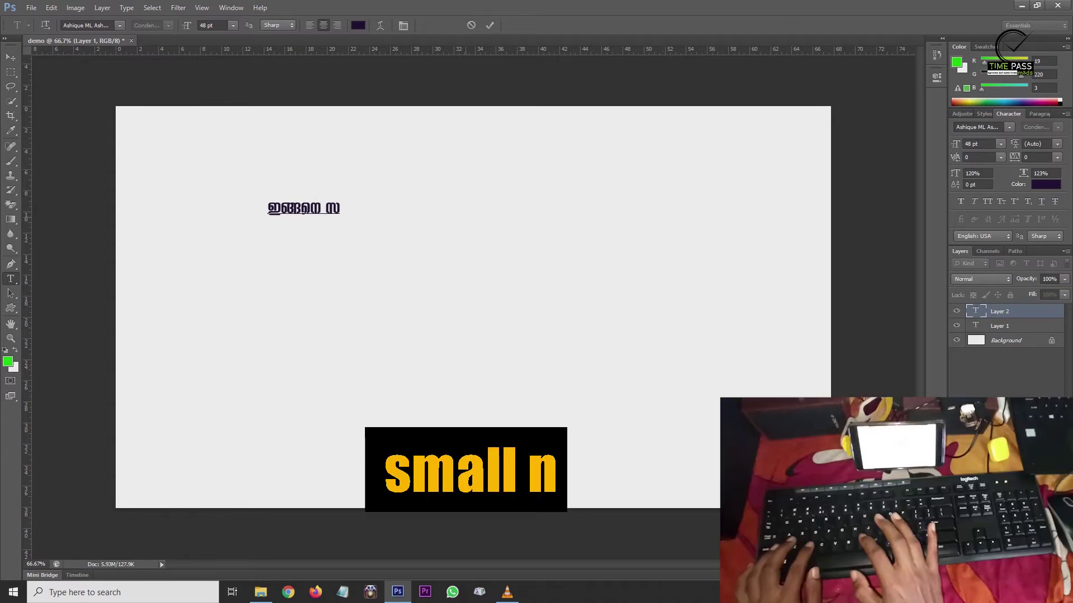
pyautogui.write('w')
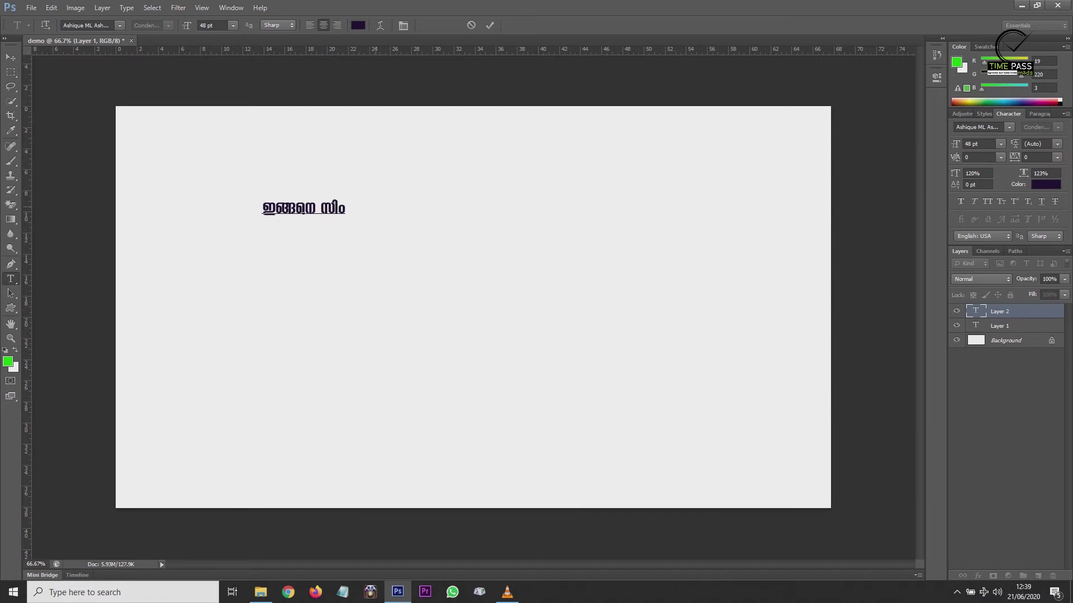
pyautogui.write('[n')
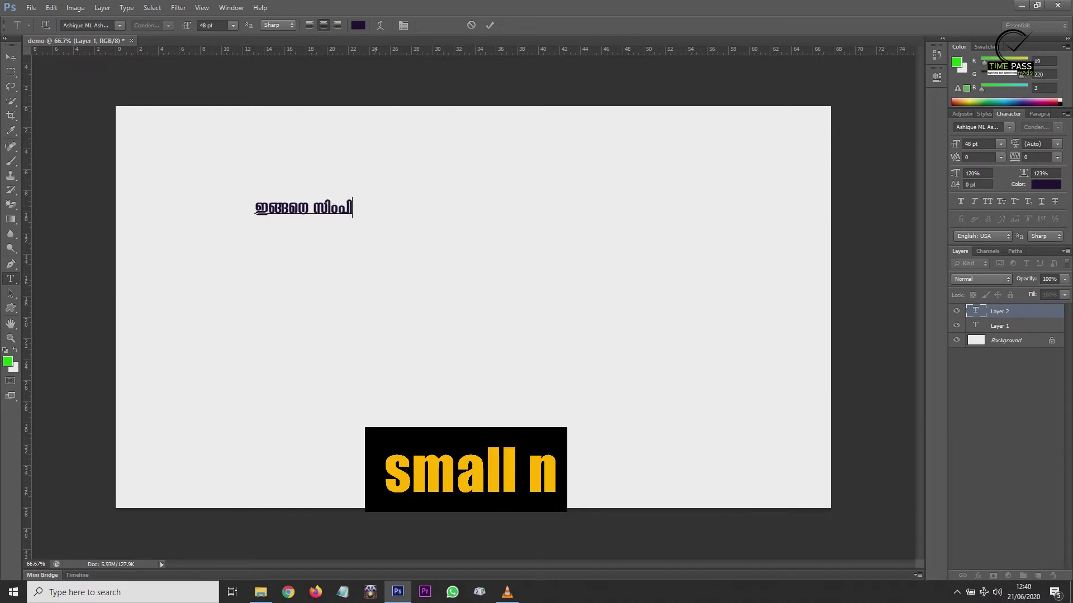
pyautogui.write('f')
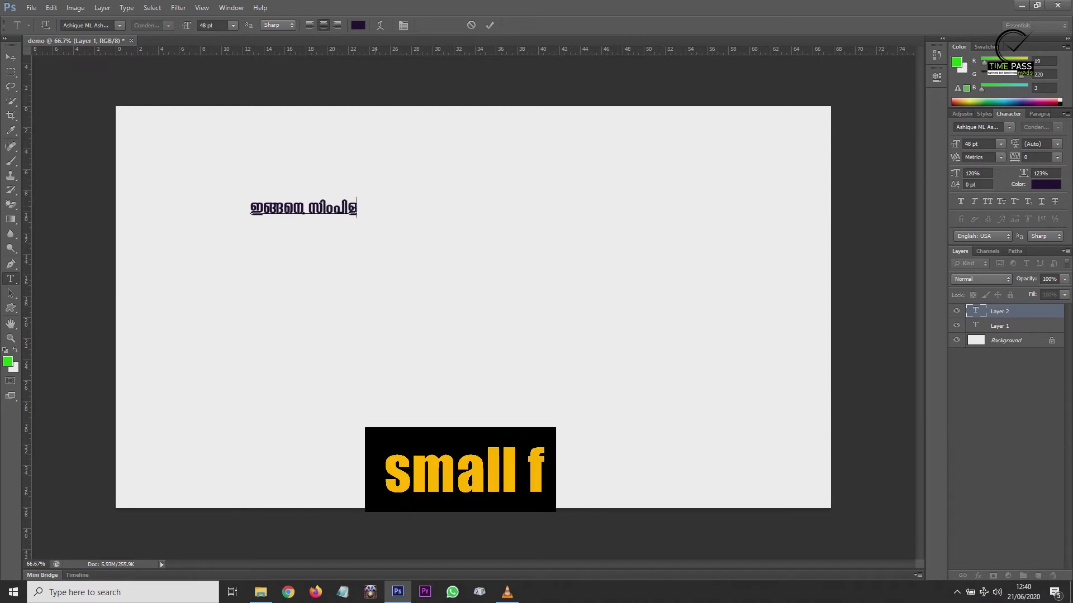
pyautogui.write('mb')
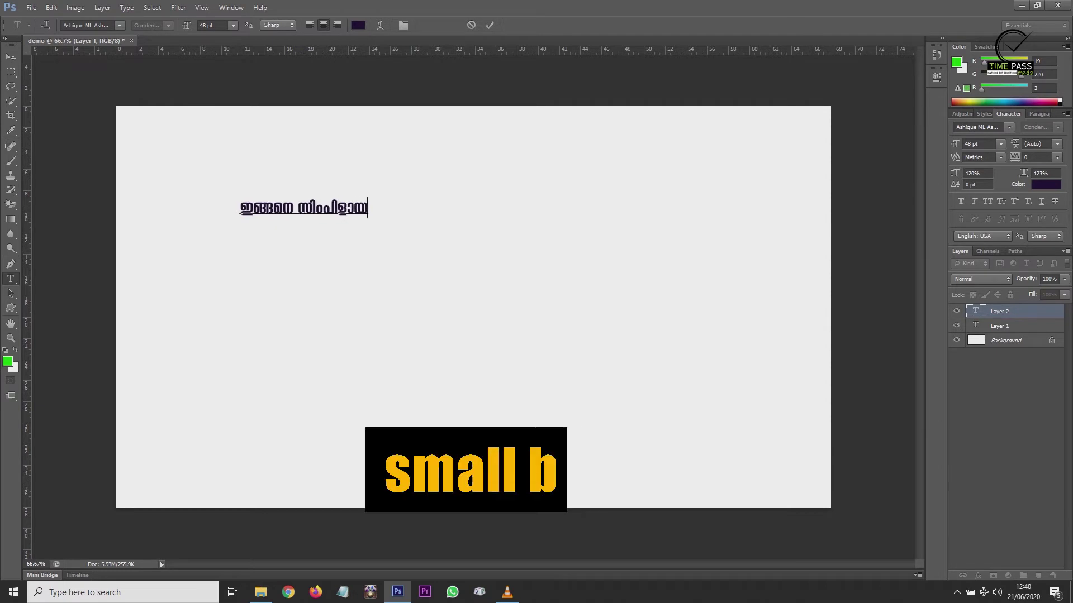
pyautogui.write('n ae')
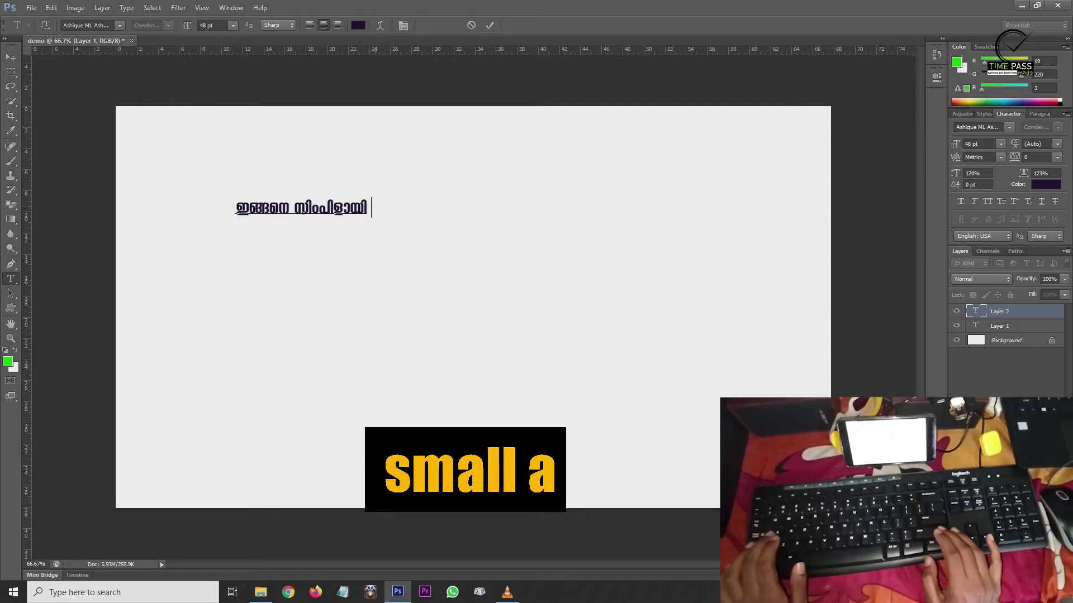
# Step: Complete the first text line with the words മലയാളം ടൈപ്പ് ചെയ്യാം
pyautogui.write('bm')
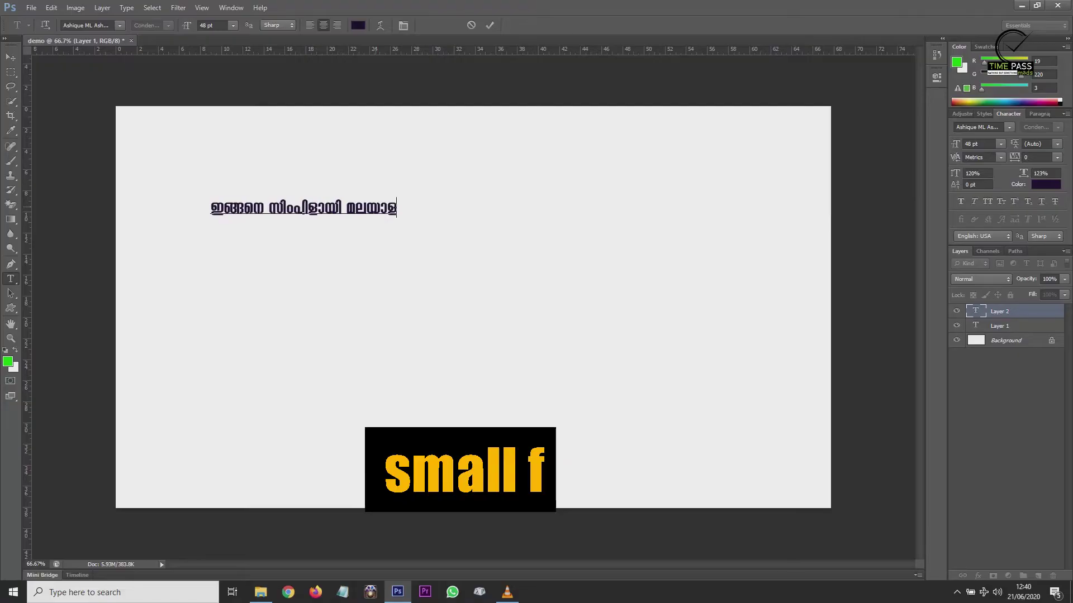
pyautogui.write('fw')
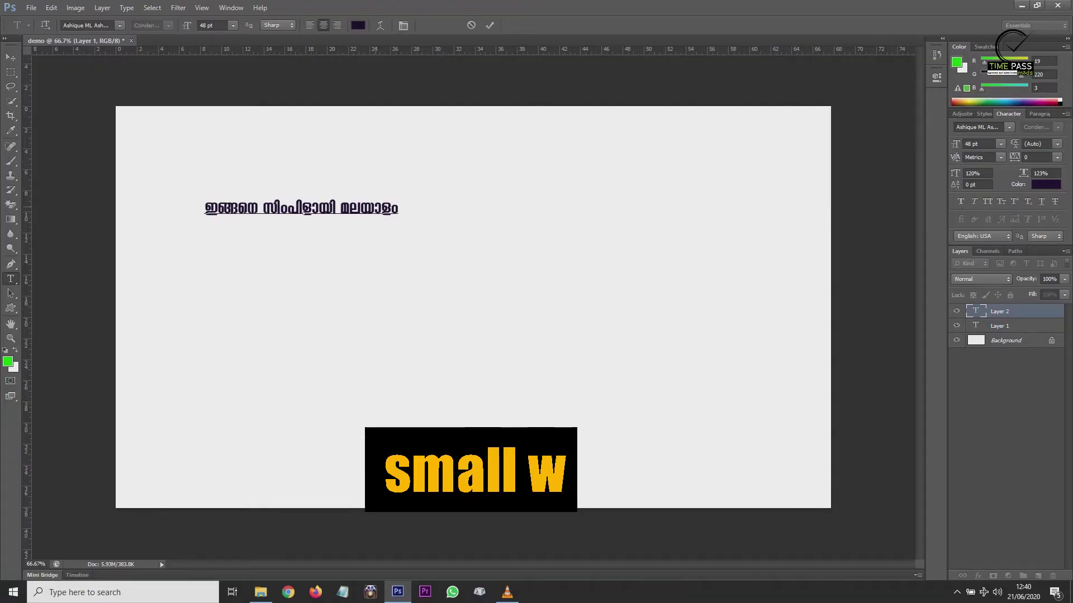
pyautogui.write('Sss')
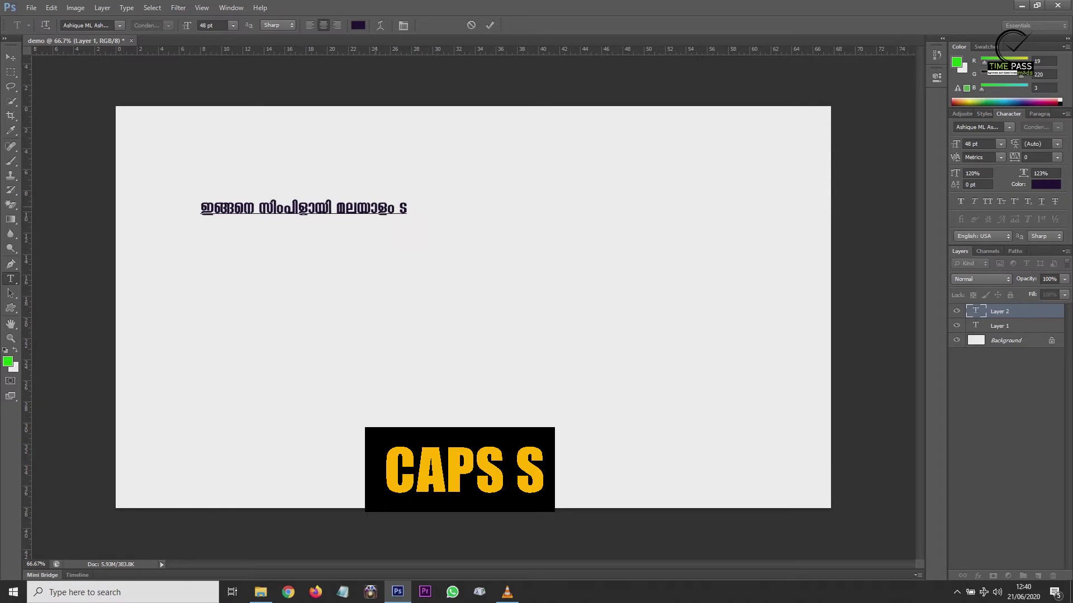
pyautogui.press('BackSpace')
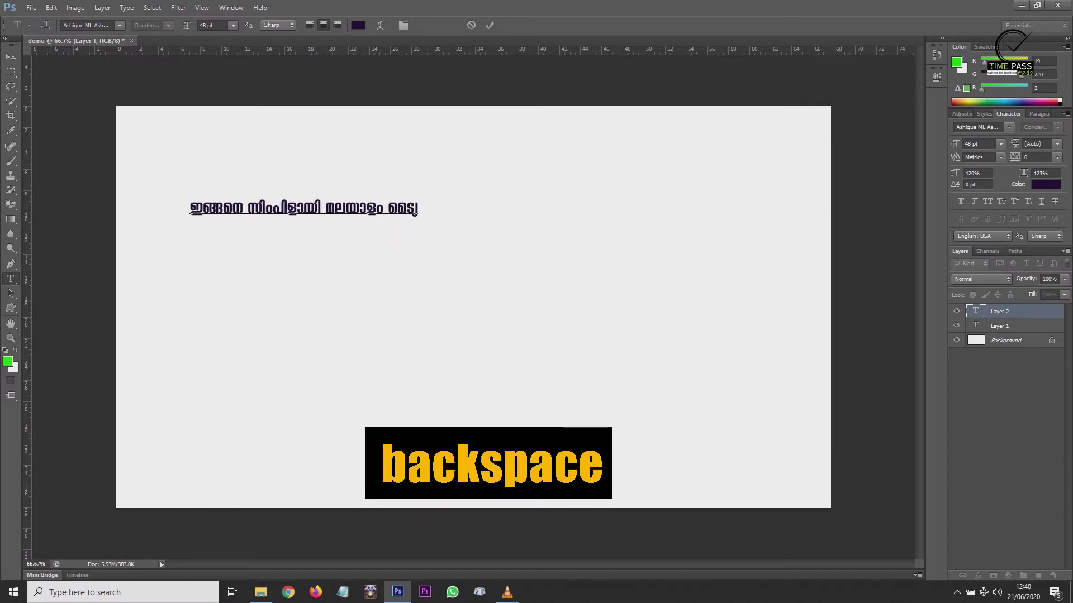
pyautogui.write('¸v')
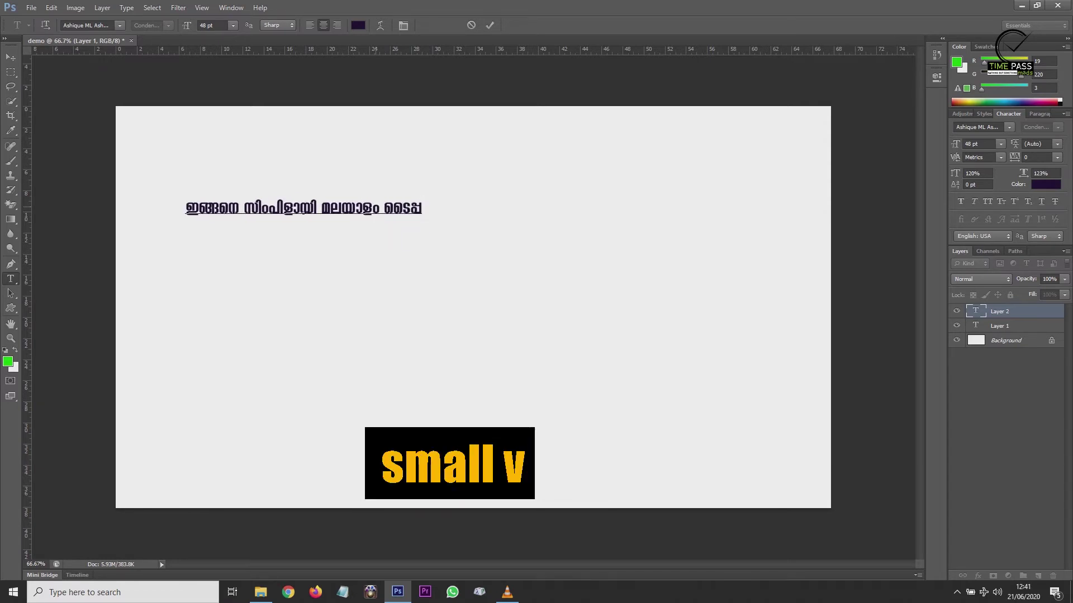
pyautogui.write('s')
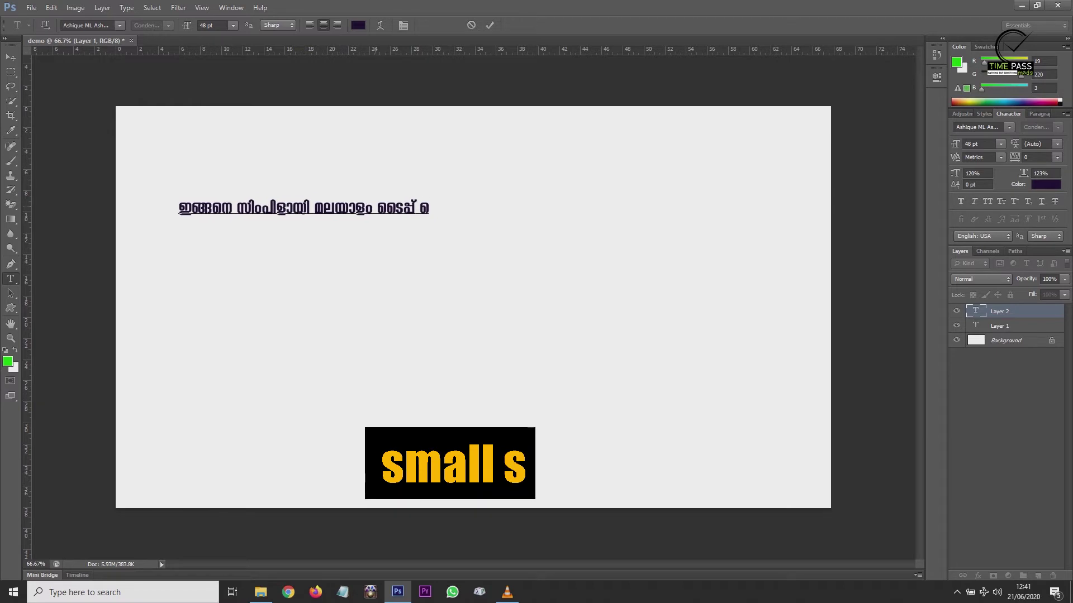
pyautogui.write('N¿')
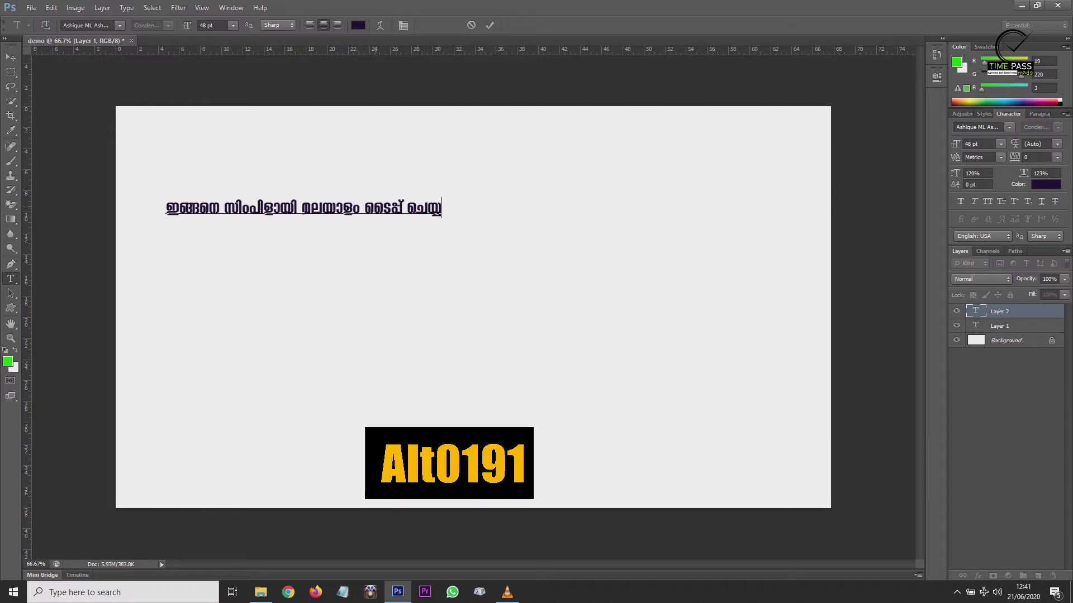
pyautogui.write('mw')
# Step: Begin a second line in the same text layer with the word അതേപോലെ
pyautogui.press('Return')
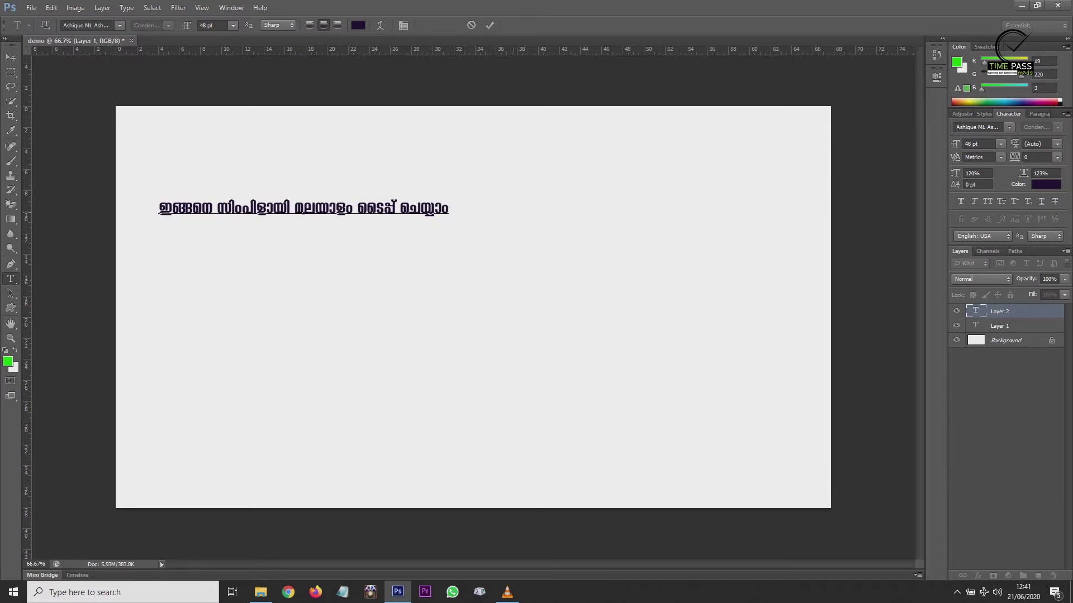
pyautogui.write('At')
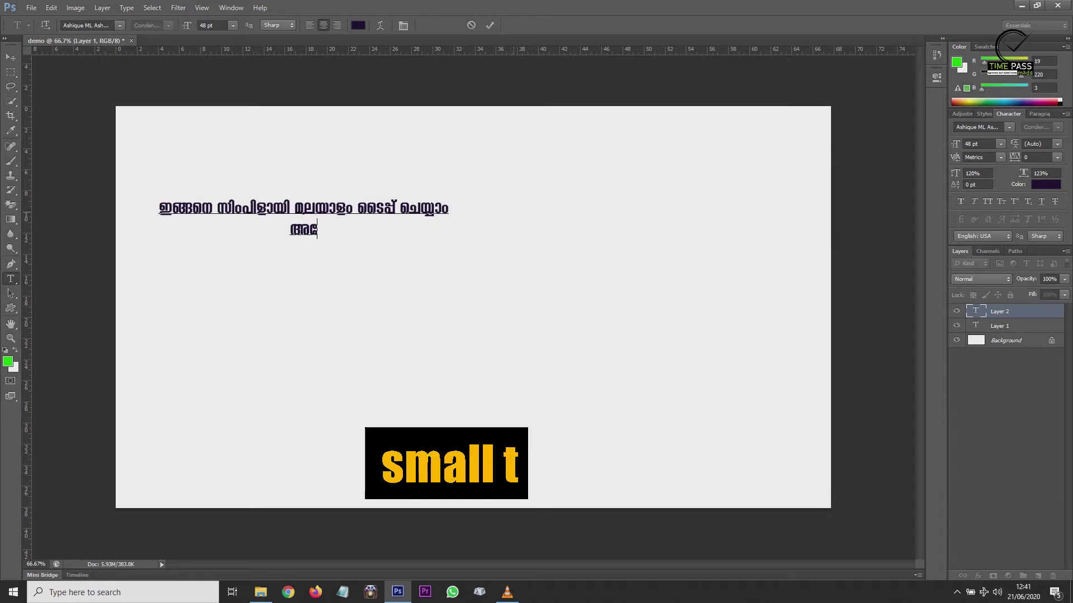
pyautogui.write('Xt')
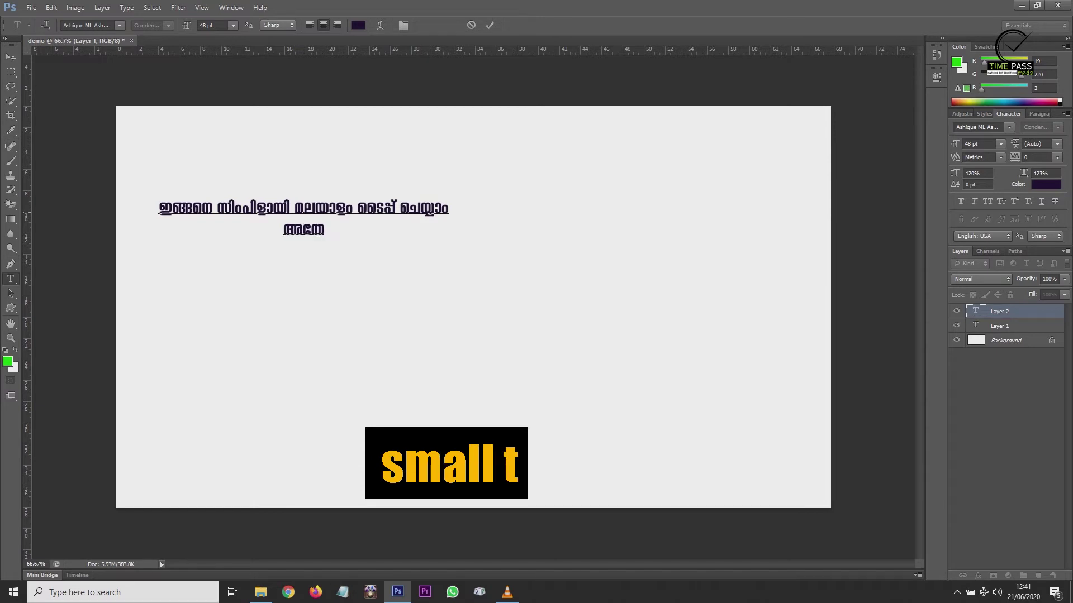
pyautogui.write('t[m')
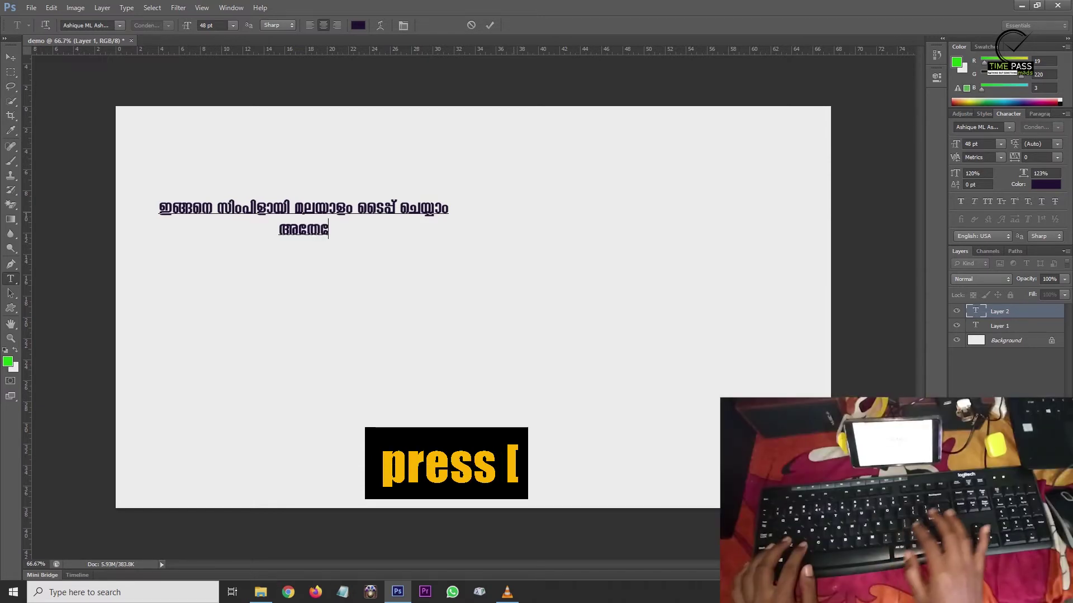
pyautogui.write('s')
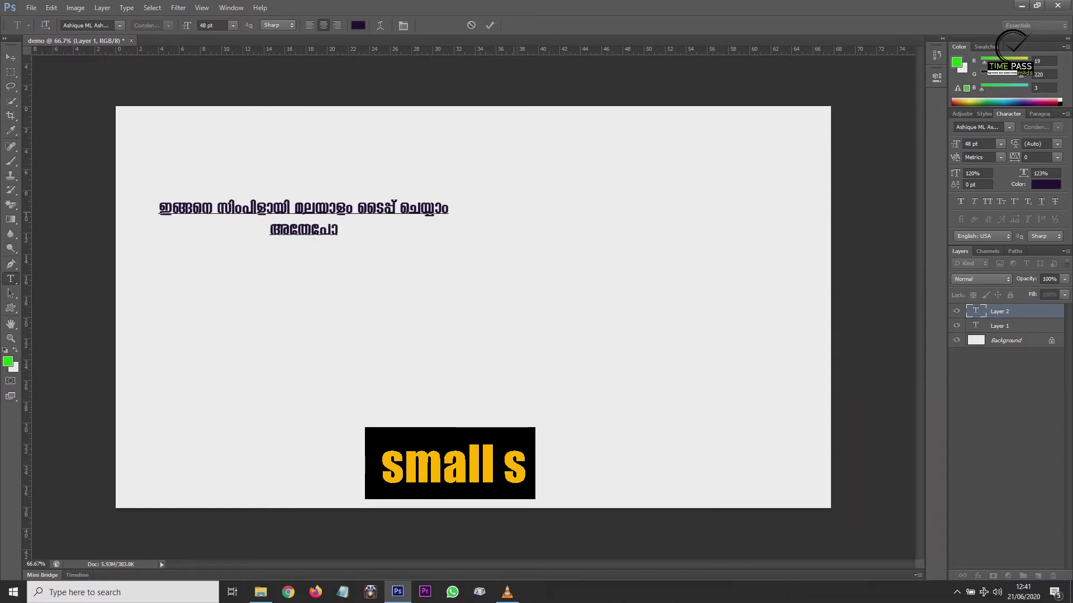
pyautogui.write('e')
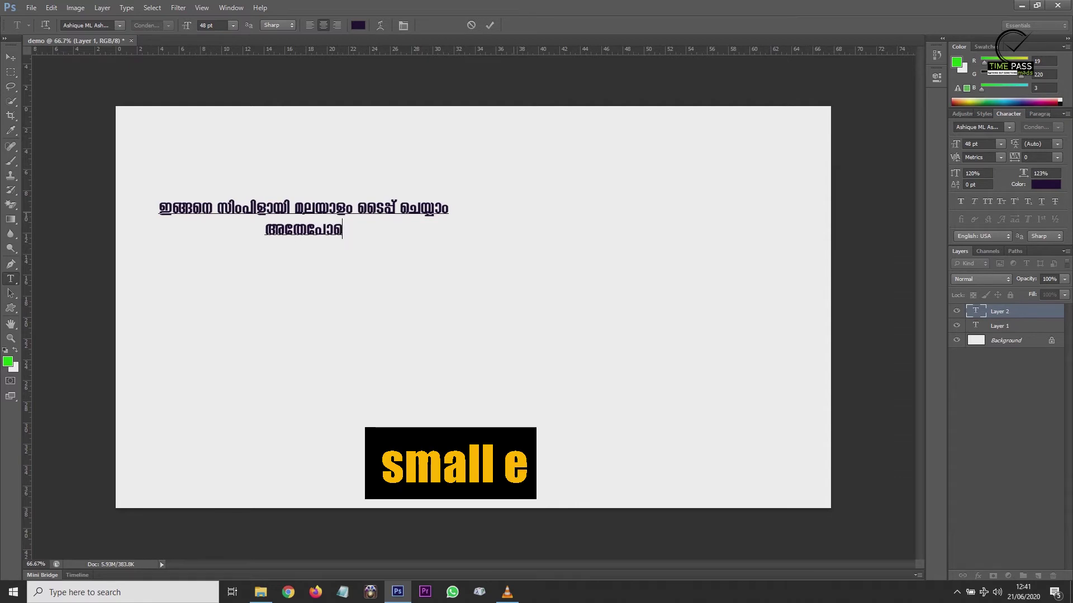
pyautogui.write('e ')
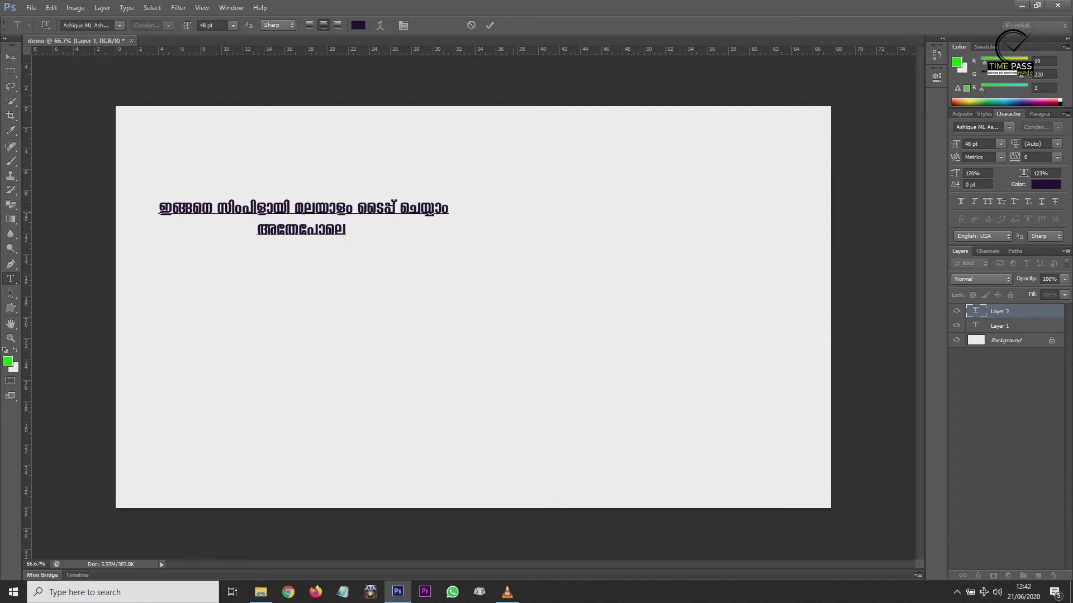
# Step: Add the words ഒരു ദിവസത്തിൽ to the second text line
pyautogui.write('H')
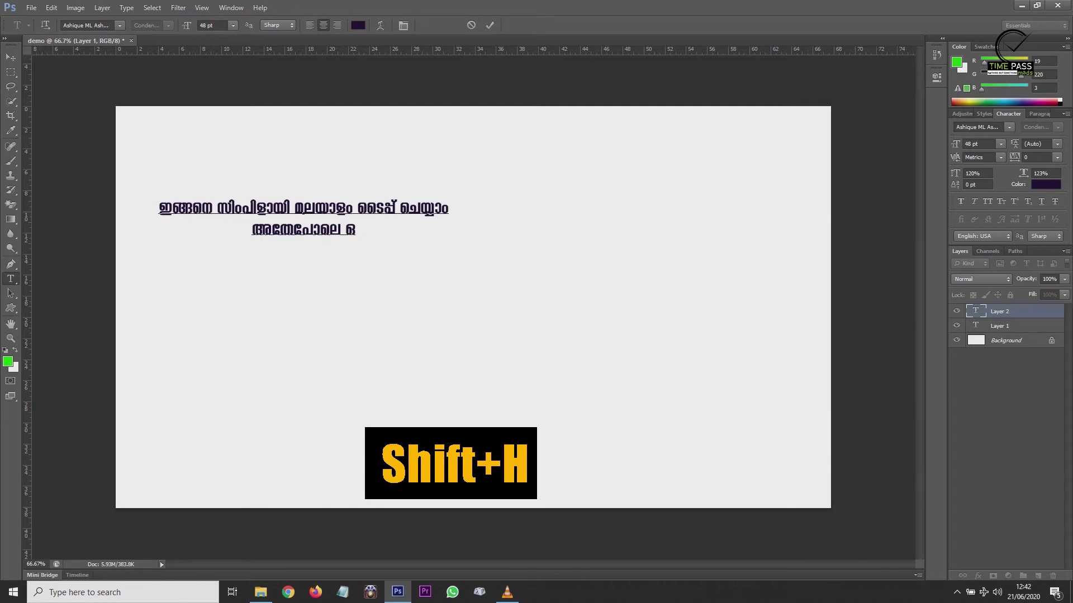
pyautogui.write('c')
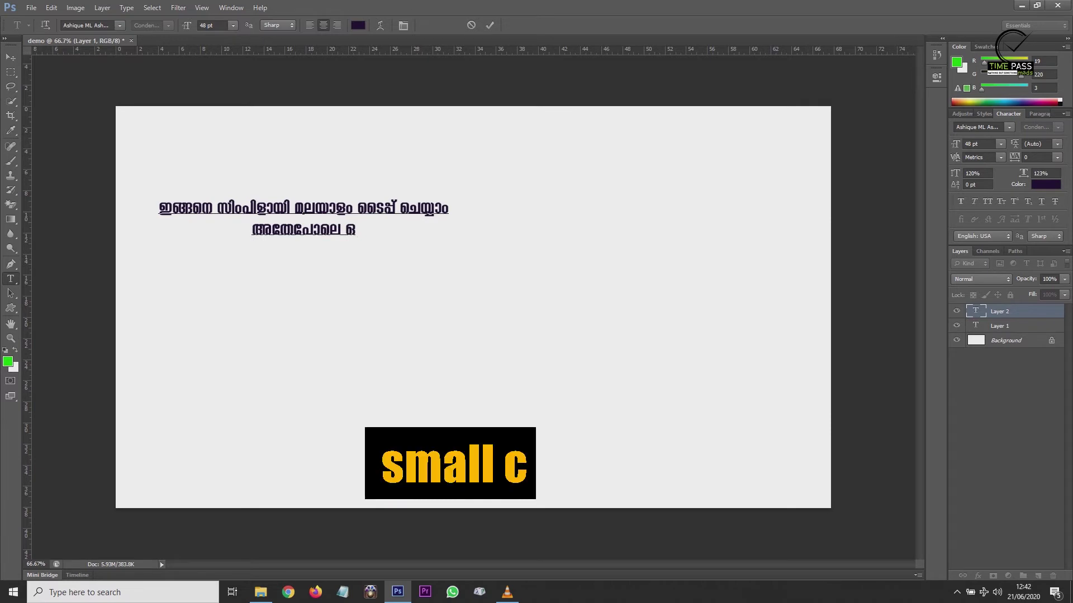
pyautogui.write('p Z')
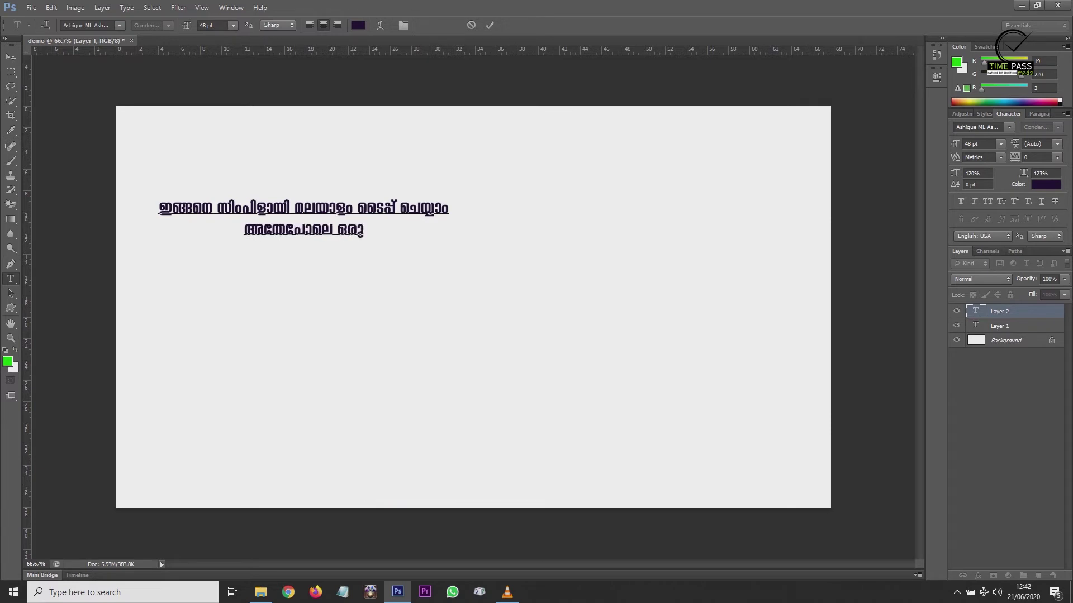
pyautogui.write('nhk')
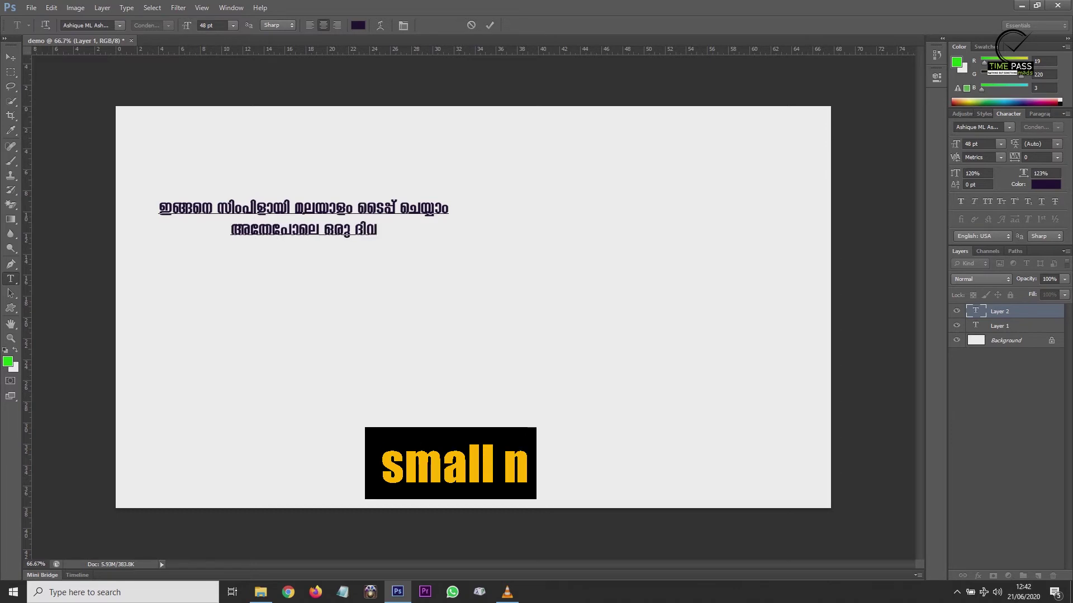
pyautogui.write('¯n')
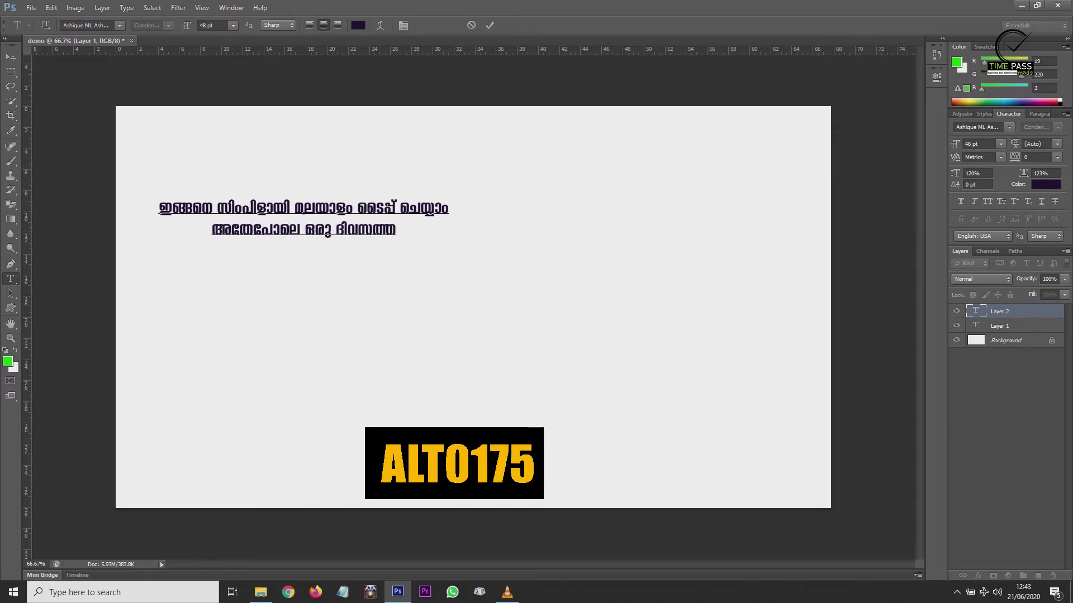
pyautogui.write('Â')
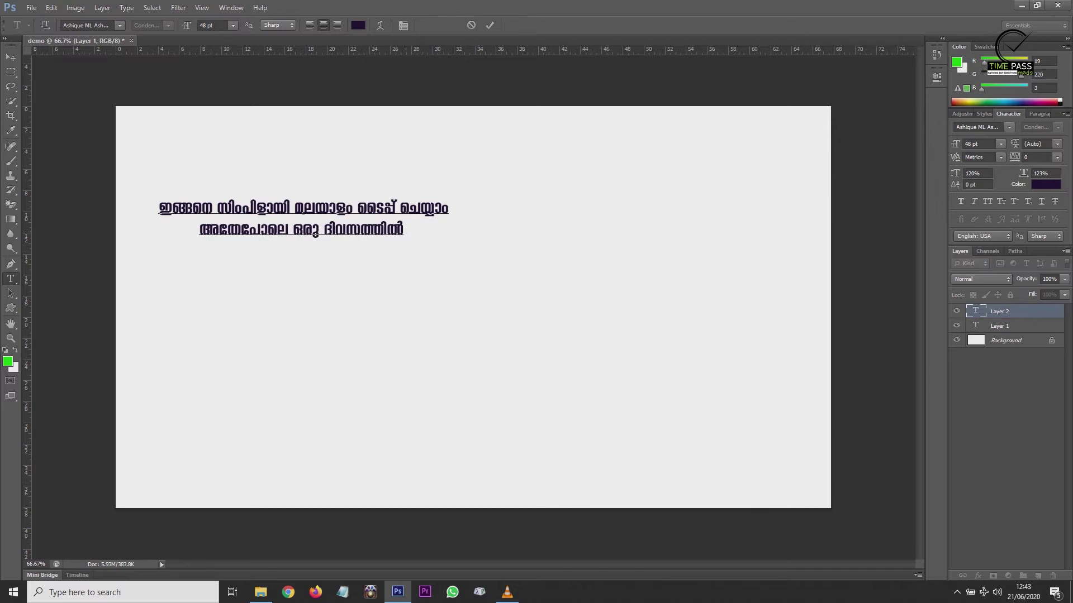
# Step: Finish the second text line with the word പടിച്ചെടുക്കാം
pyautogui.write('പ')
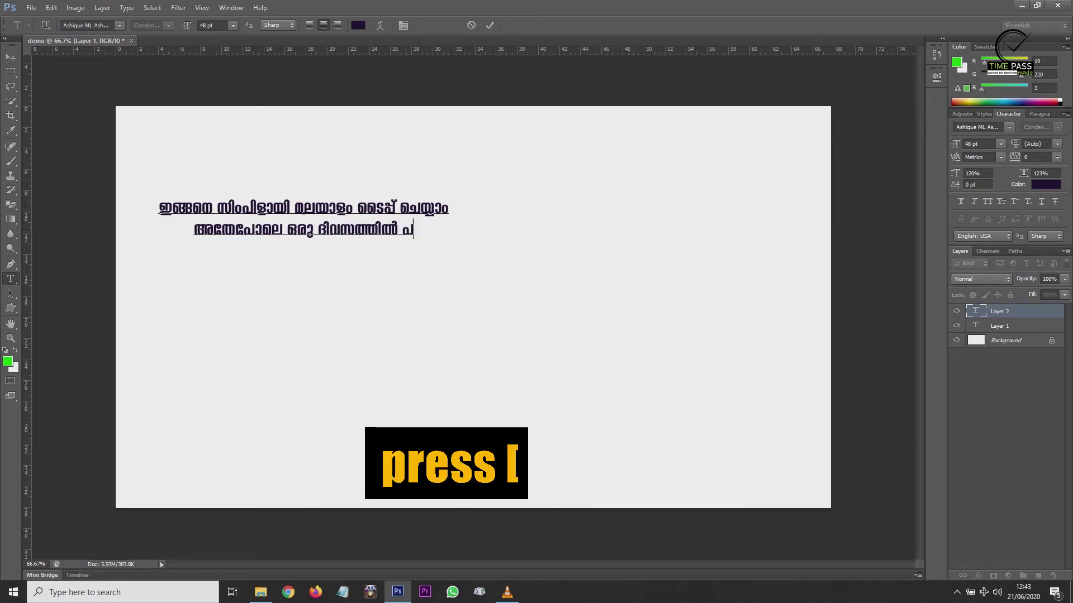
pyautogui.write('ടn')
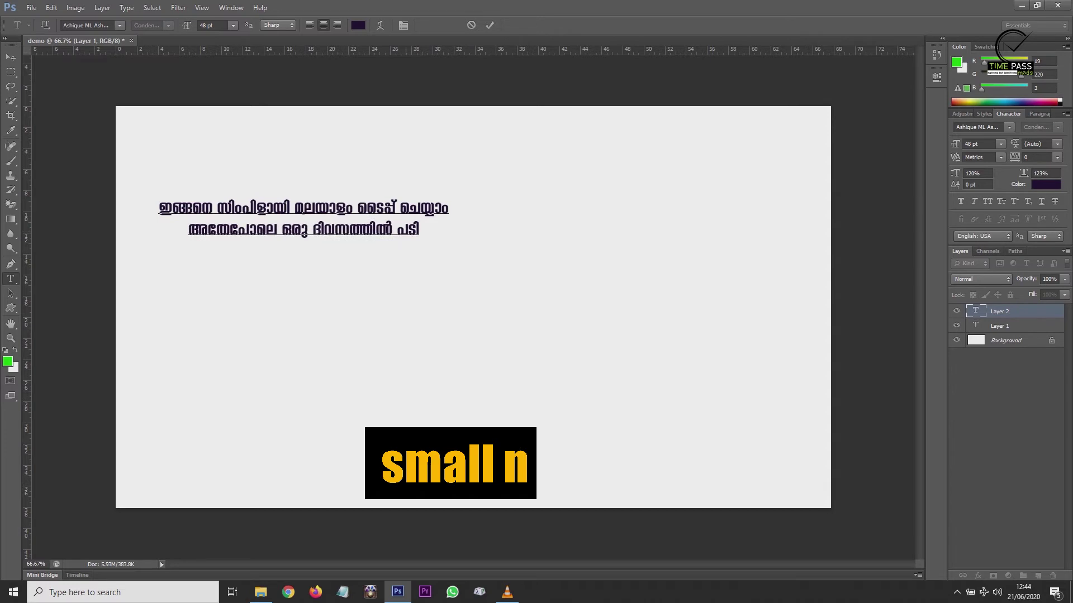
pyautogui.write('s¨')
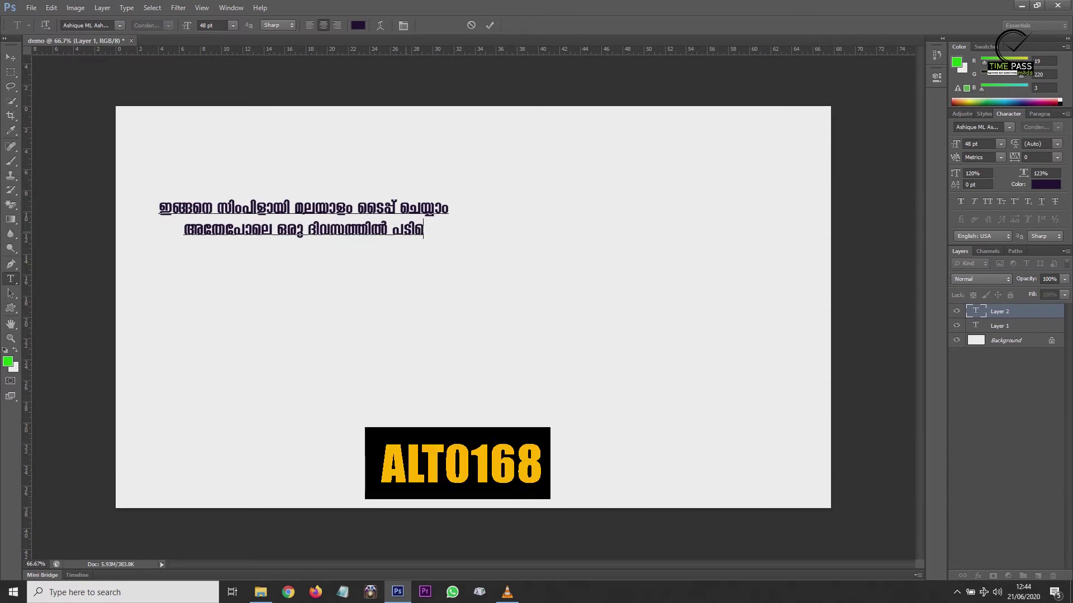
pyautogui.write('Sp')
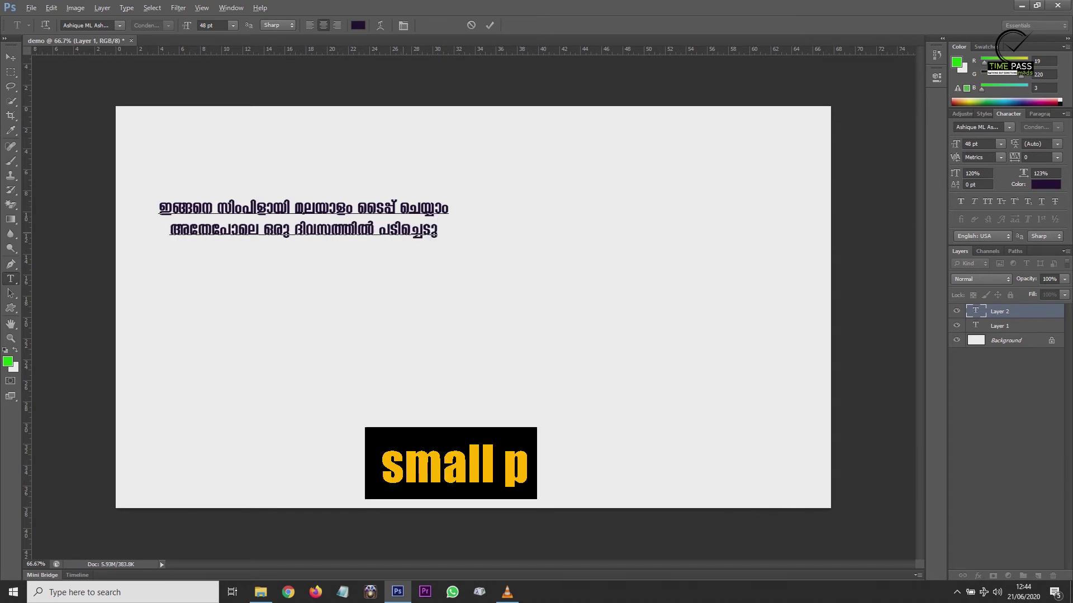
pyautogui.write('¡m')
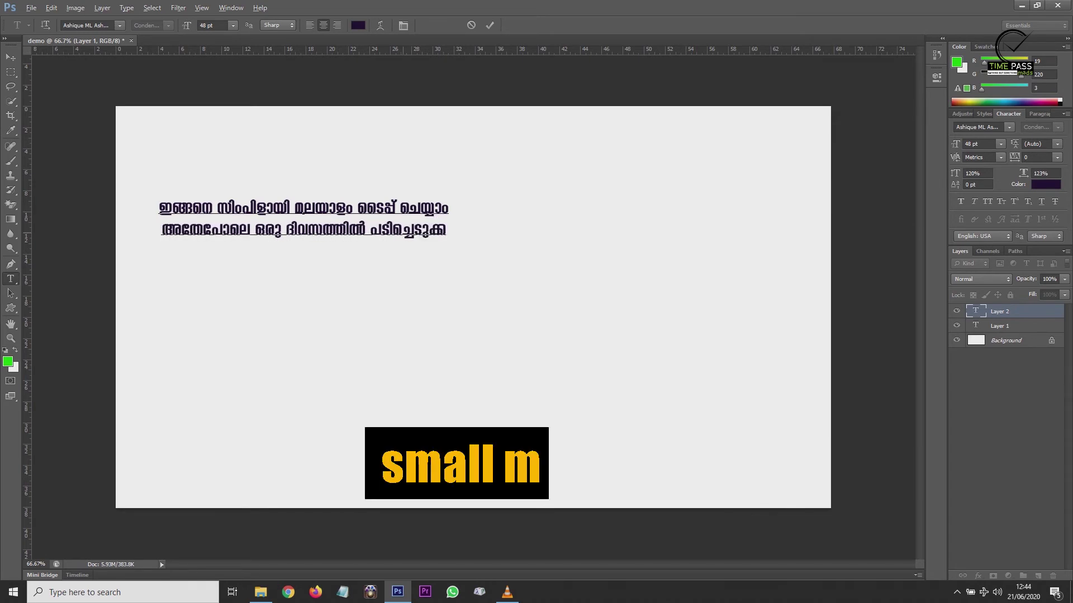
pyautogui.write('w')
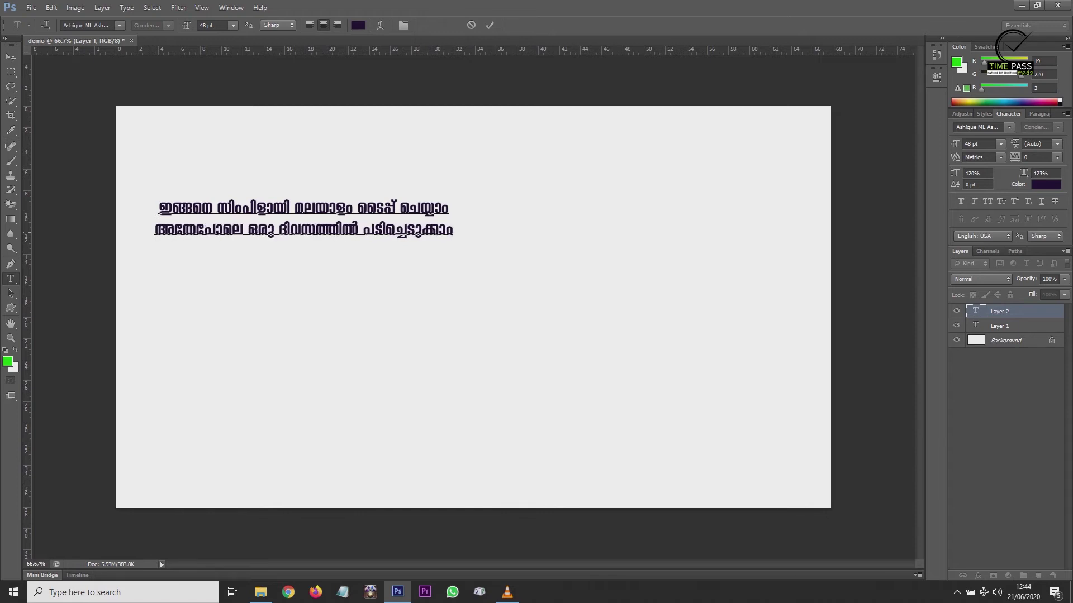
# Step: Begin a third line in the same text layer with the words നിങ്ങൾക്കും പിന്നെ
pyautogui.hotkey('ctrl', 'a')
pyautogui.write('n')
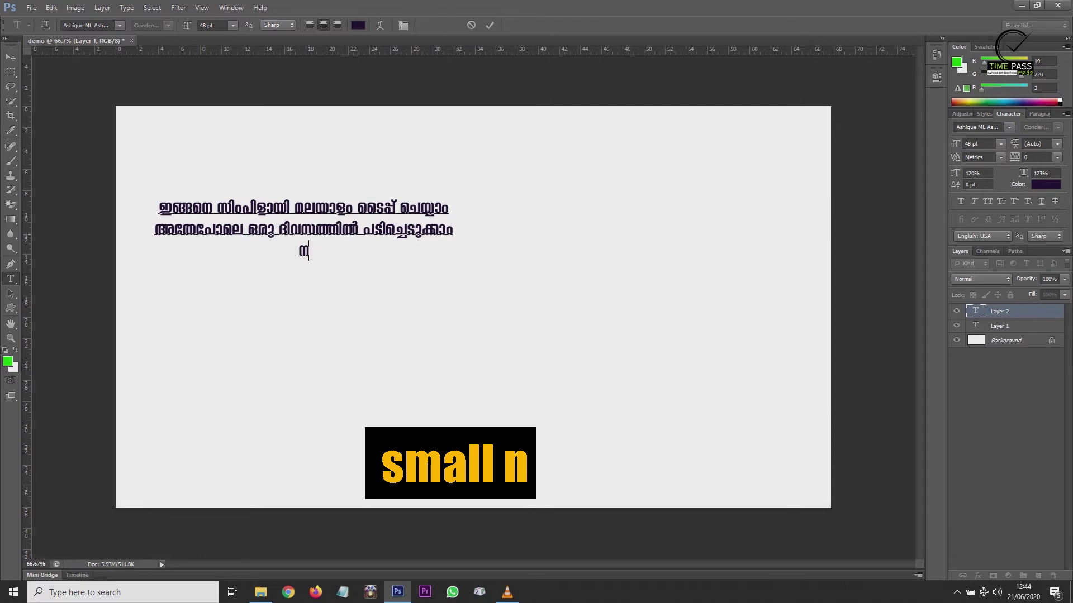
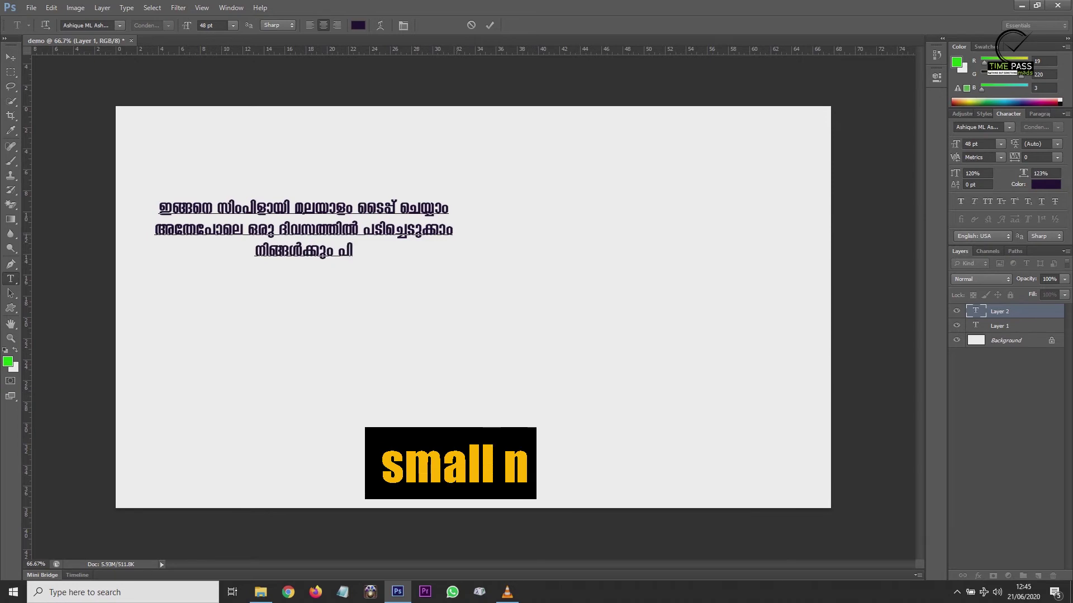
pyautogui.write('s¶')
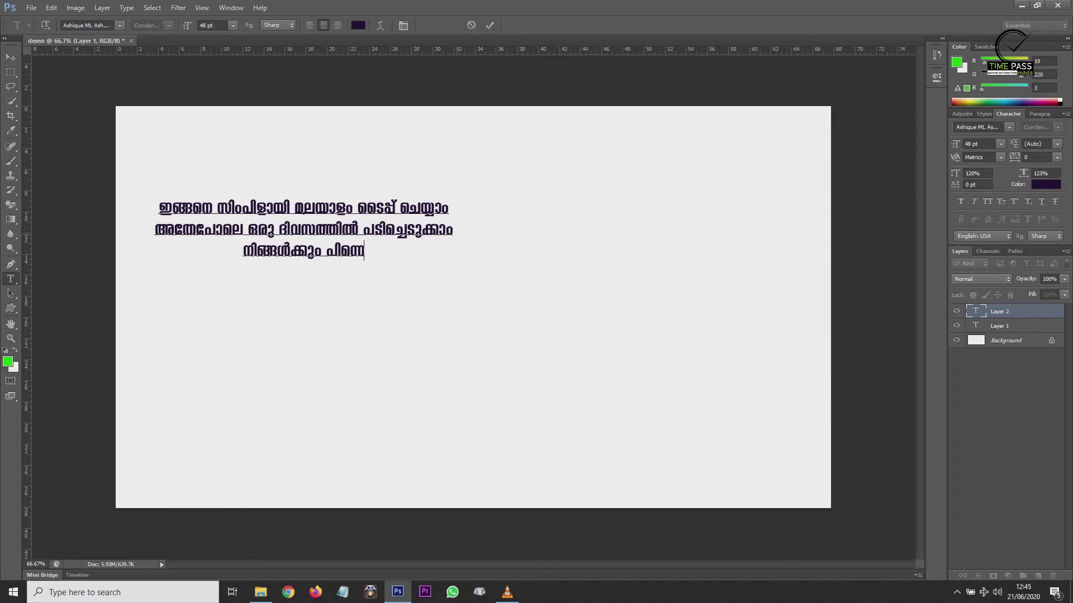
# Step: Add the word ഒരിക്കലും to the third text line
pyautogui.write(' Hc')
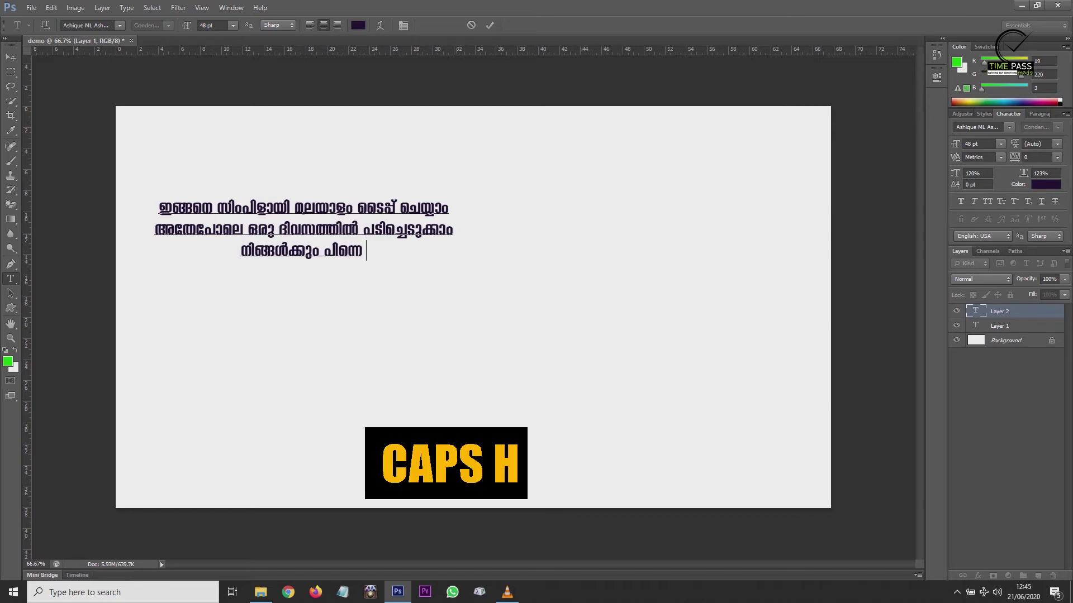
pyautogui.write('n')
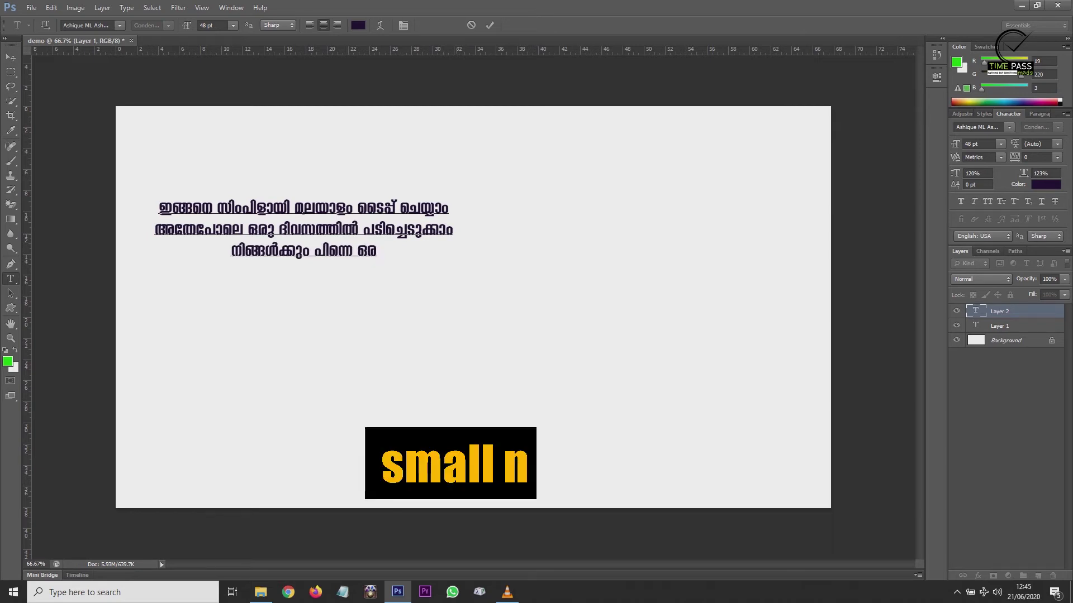
pyautogui.press('alt+KP_0')
pyautogui.press('alt+KP_1')
pyautogui.press('alt+KP_6')
pyautogui.press('alt+KP_1')
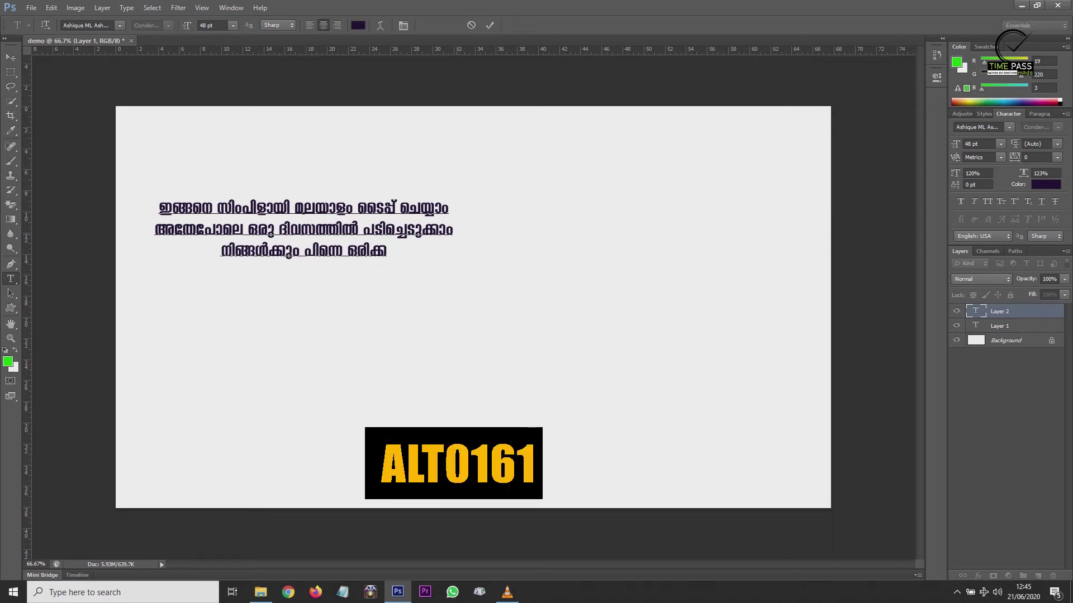
pyautogui.write('ep')
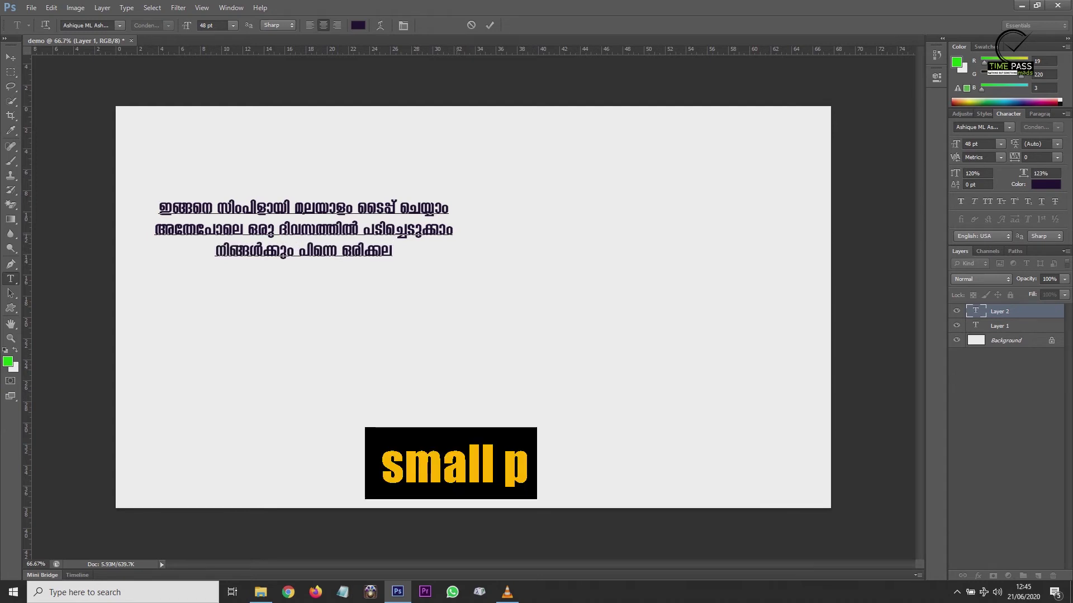
pyautogui.write('w')
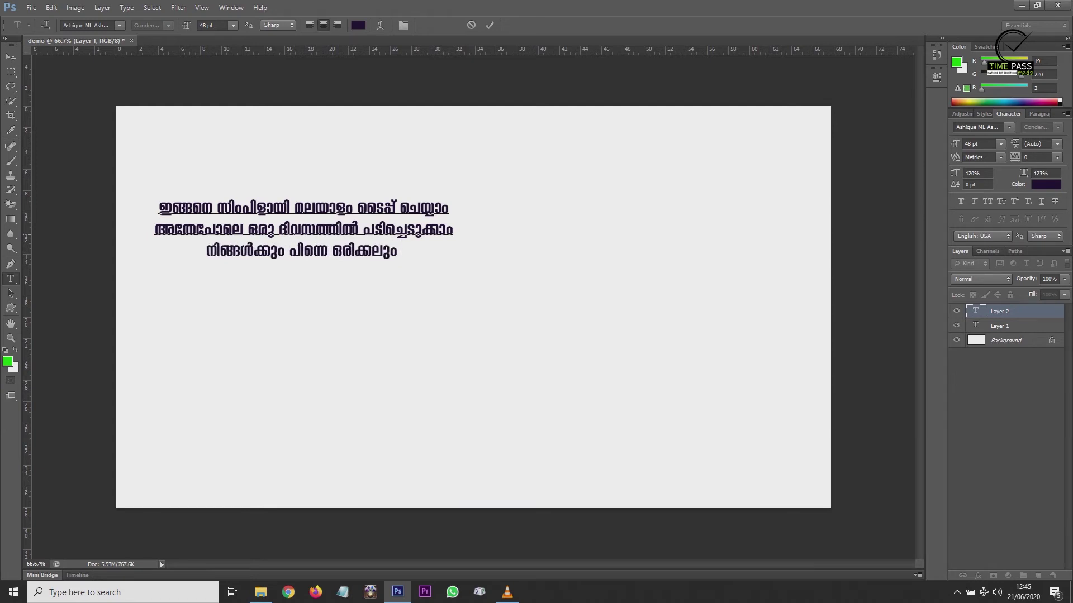
# Step: Finish the third text line with the word മറക്കില്ല followed by three dots
pyautogui.write(' a')
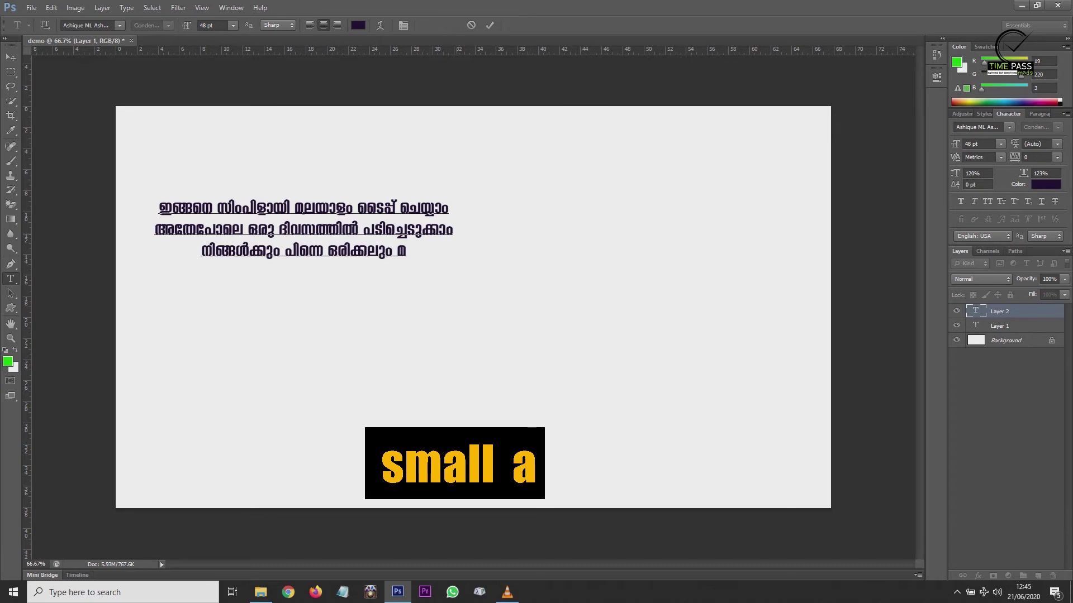
pyautogui.write('d¡n')
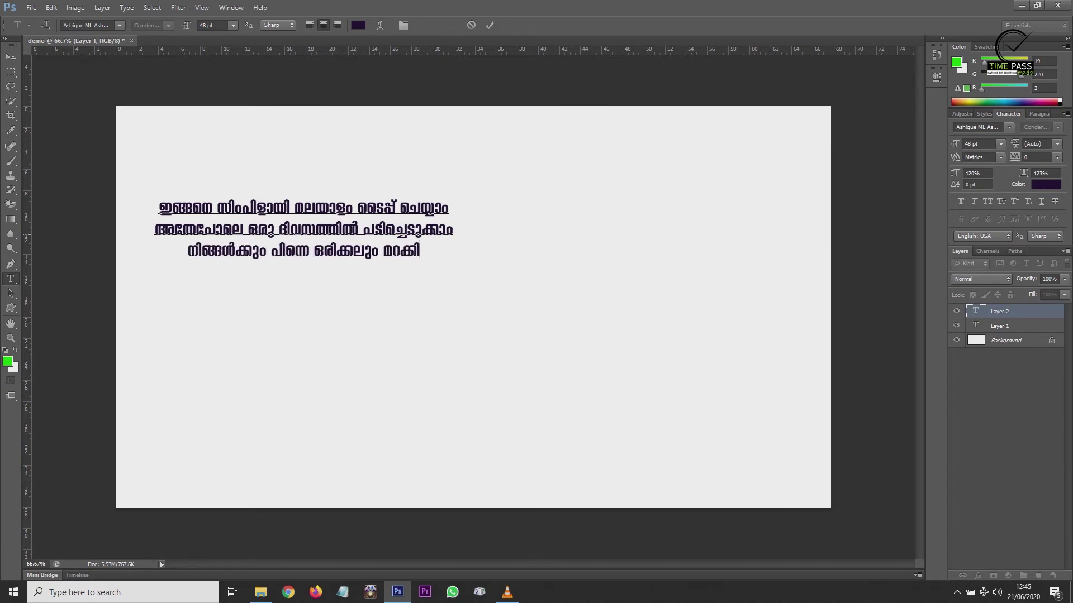
pyautogui.write('Ã')
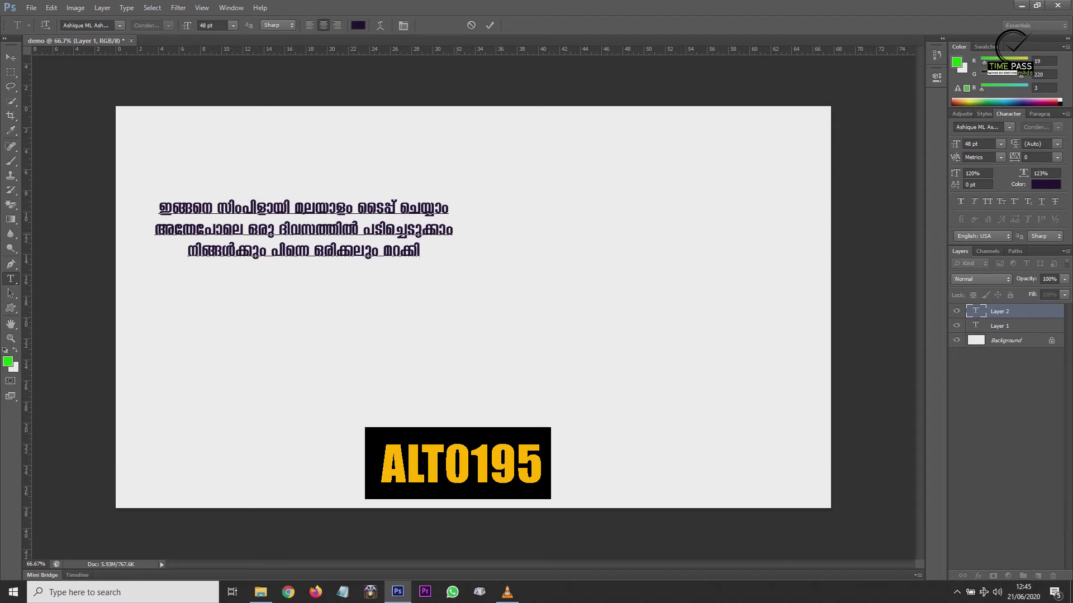
pyautogui.write('Ã')
pyautogui.write('...')
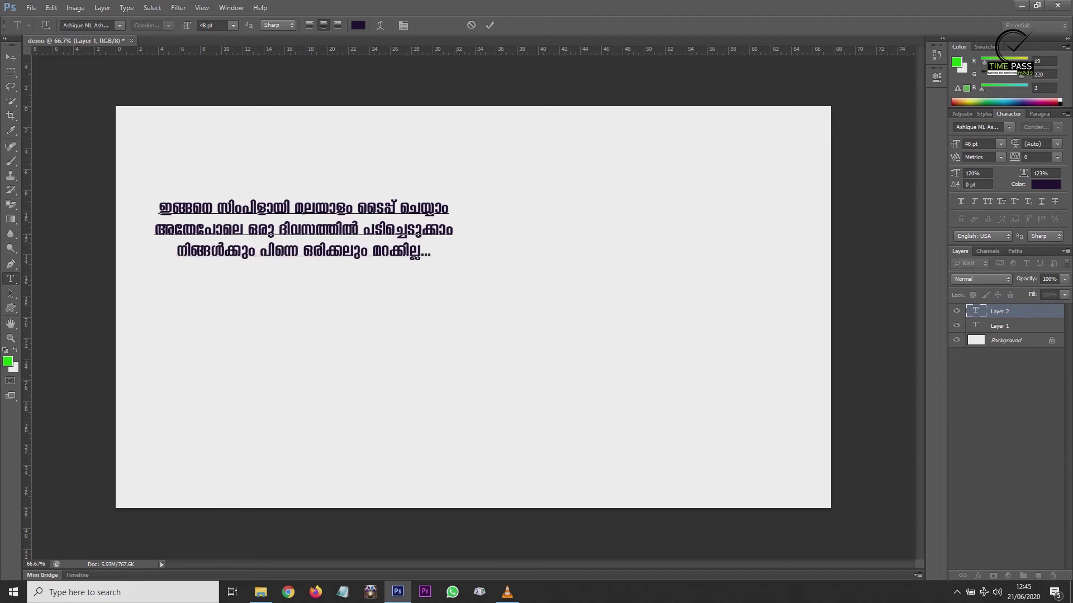
# Step: Enlarge the three-line text block proportionally to about 76 pt and position it in the upper middle of the canvas
pyautogui.hotkey('ctrl', 'a')
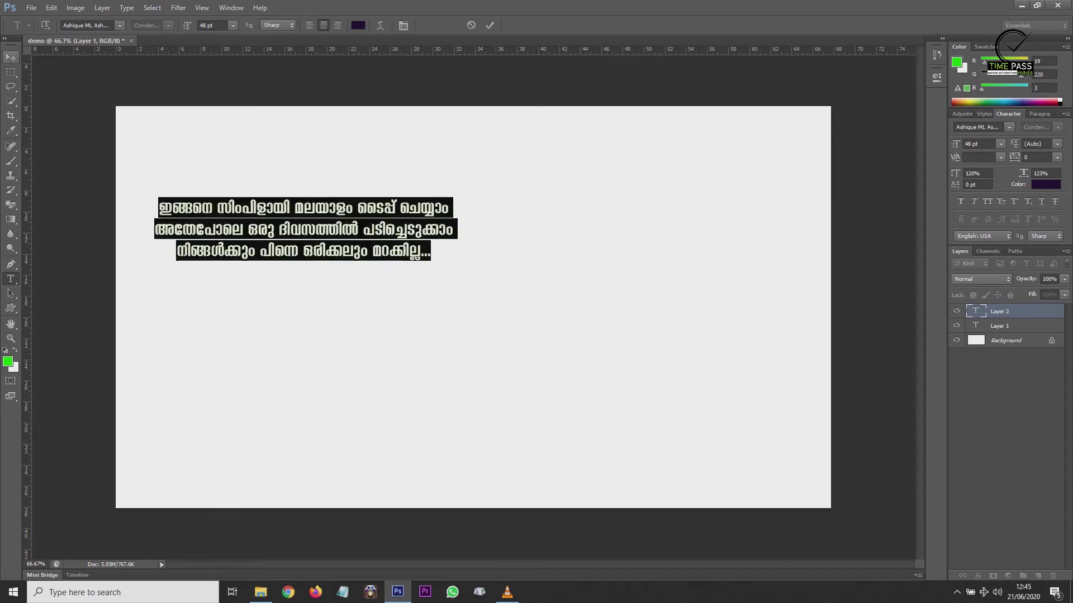
pyautogui.click(10, 58)
pyautogui.hotkey('ctrl', 't')
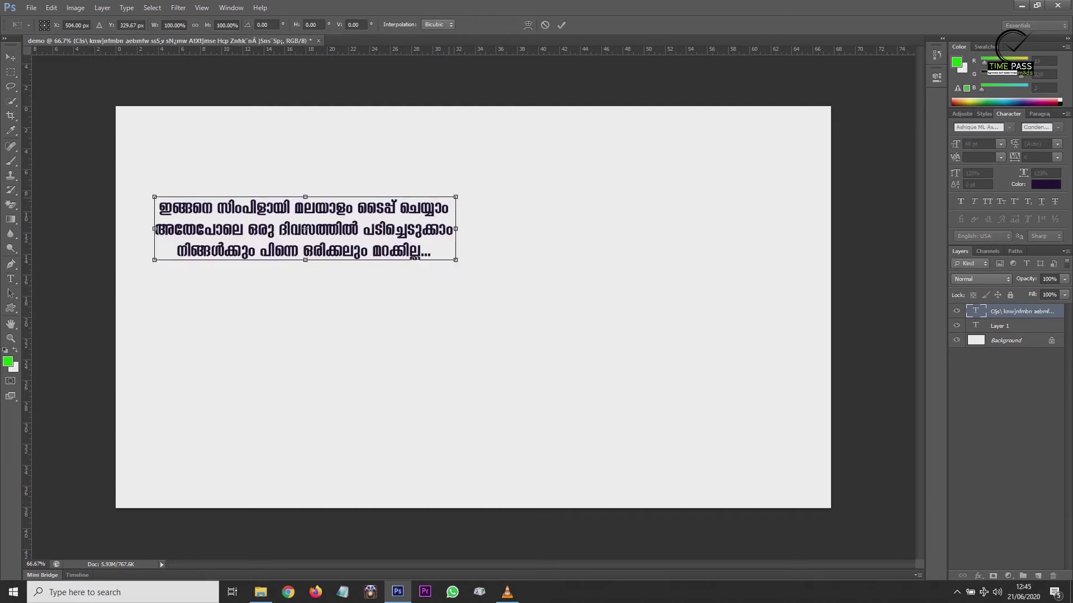
pyautogui.moveTo(455, 196); pyautogui.dragTo(629, 159)
pyautogui.press('Return')
pyautogui.moveTo(526, 202); pyautogui.dragTo(588, 221)
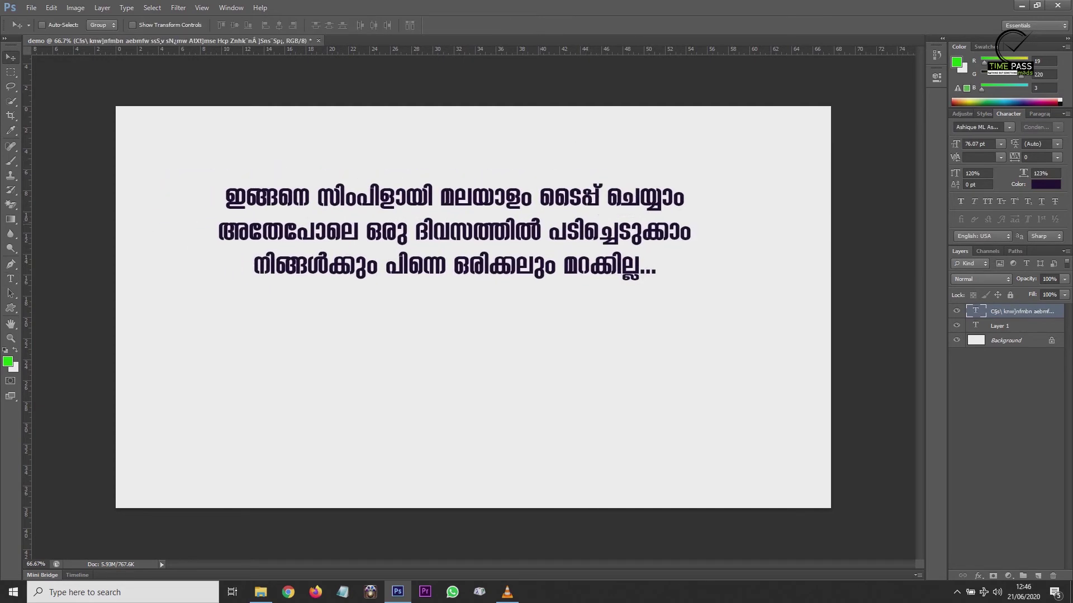
pyautogui.moveTo(510, 220); pyautogui.dragTo(509, 206)
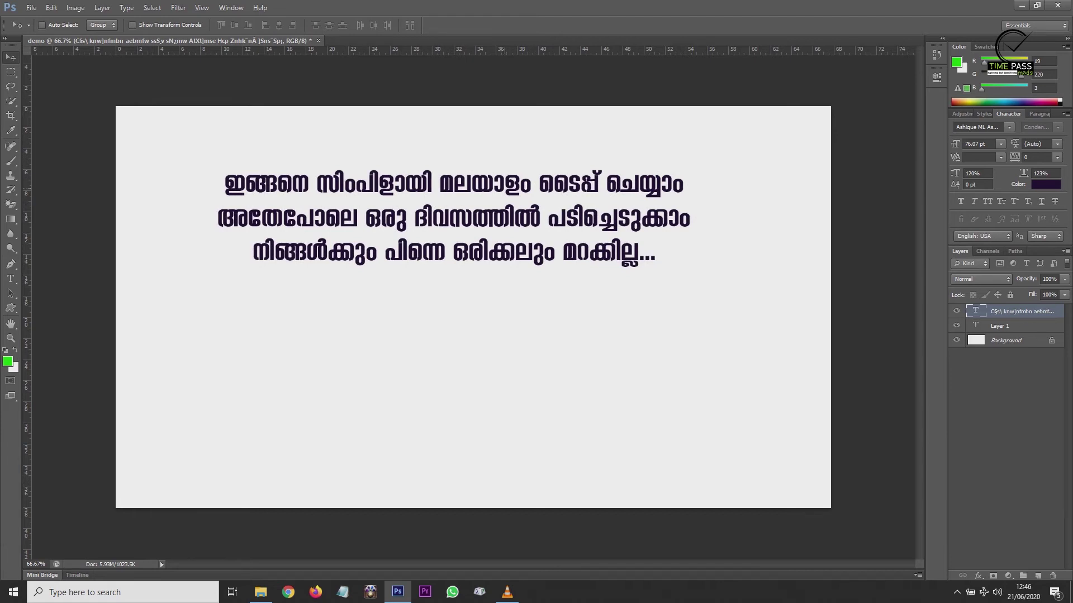
pyautogui.moveTo(483, 158)
pyautogui.mouseDown()
pyautogui.moveTo(483, 176)
pyautogui.moveTo(488, 145)
pyautogui.mouseUp()
# Step: Duplicate the text block directly below the original and select all the text in the copy
pyautogui.moveTo(490, 146); pyautogui.dragTo(490, 285)
pyautogui.press('t')
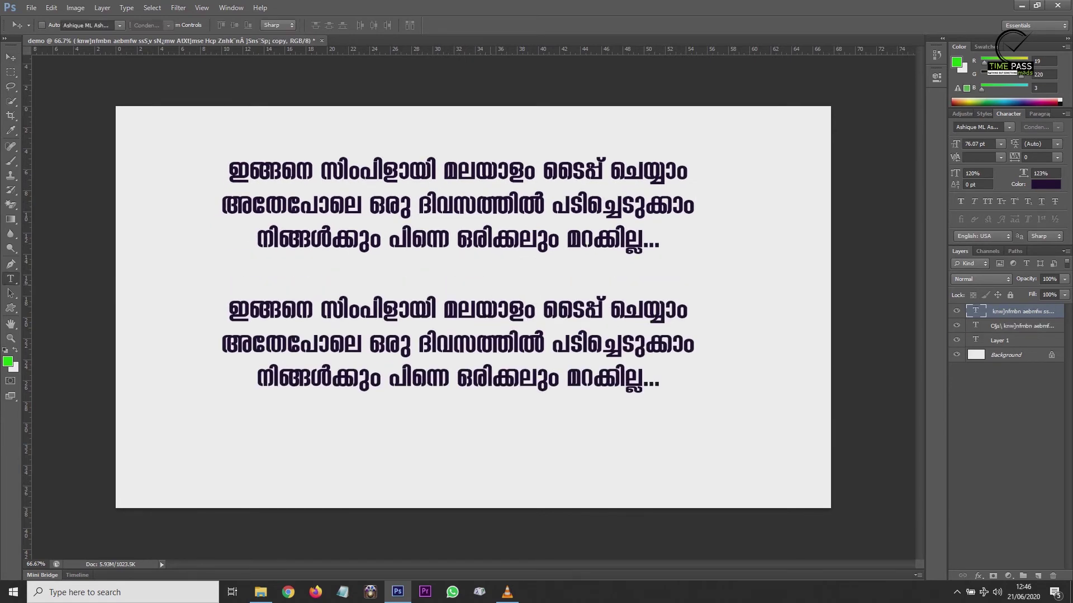
pyautogui.doubleClick(975, 311)
# Step: Open the Windows Character Map, move its window clear of the text, and activate the field for characters to copy
pyautogui.click(13, 592)
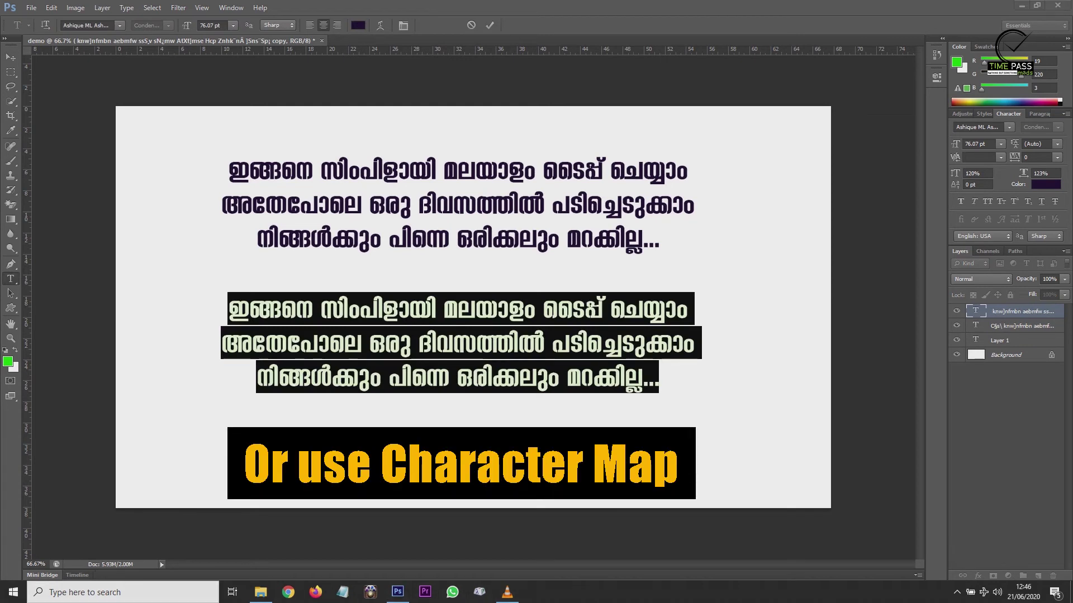
pyautogui.click(123, 592)
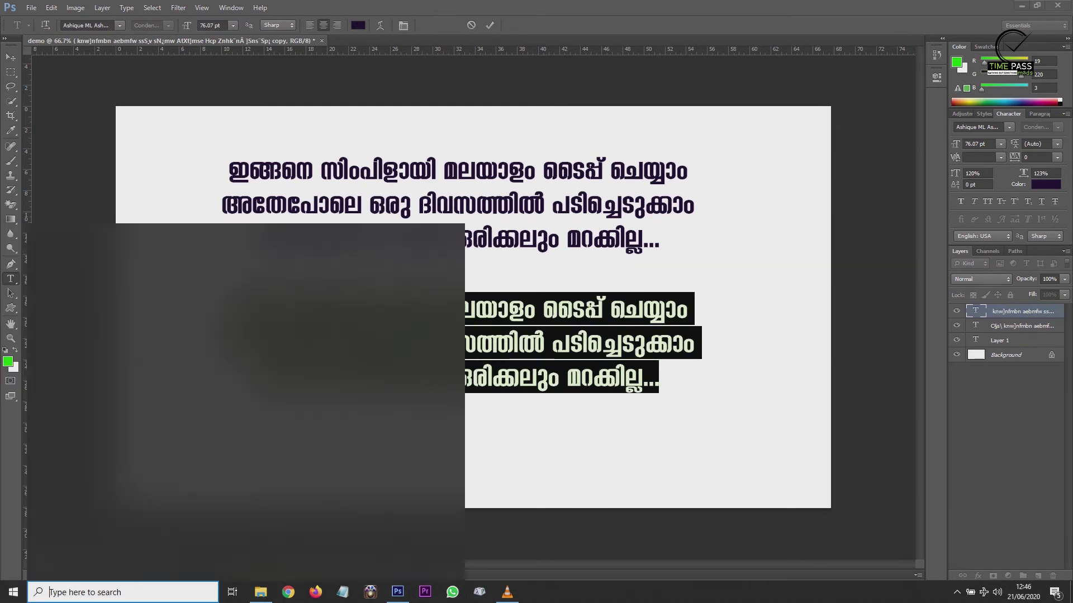
pyautogui.write('cha')
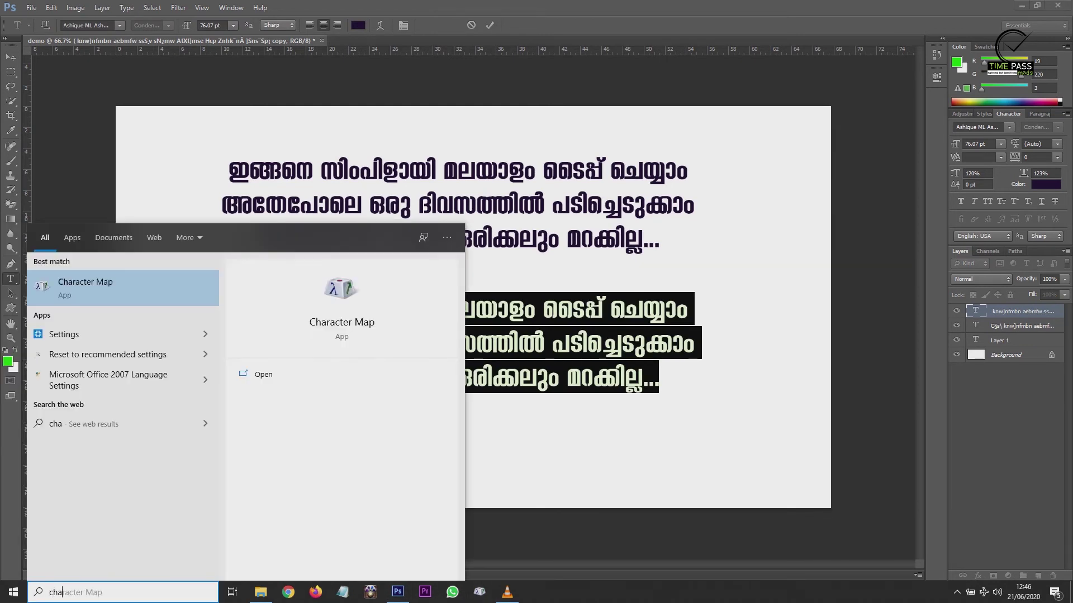
pyautogui.press('Return')
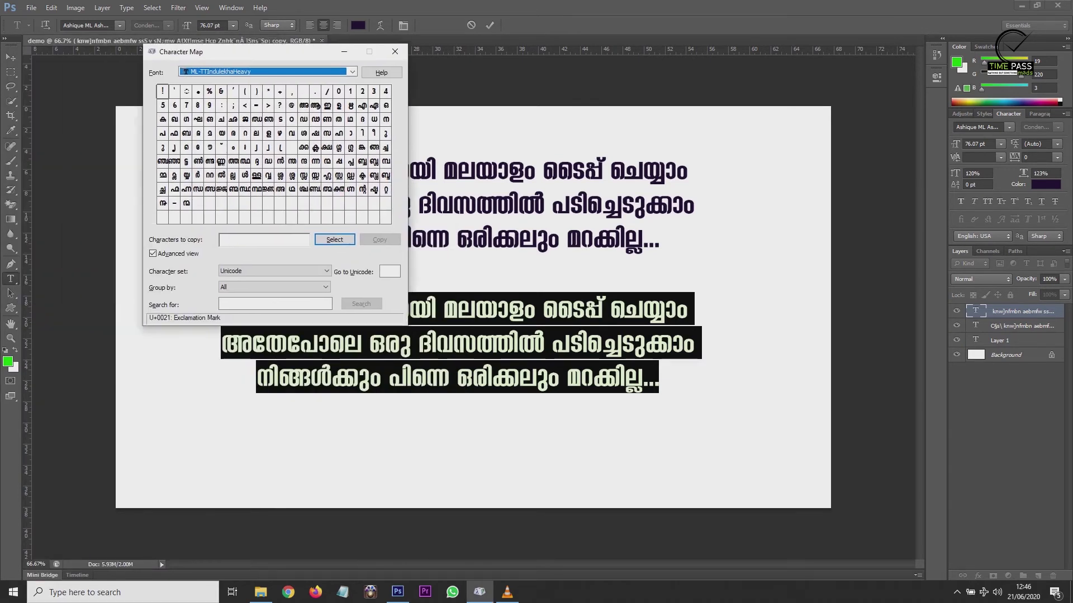
pyautogui.moveTo(548, 67); pyautogui.dragTo(607, 81)
pyautogui.click(607, 269)
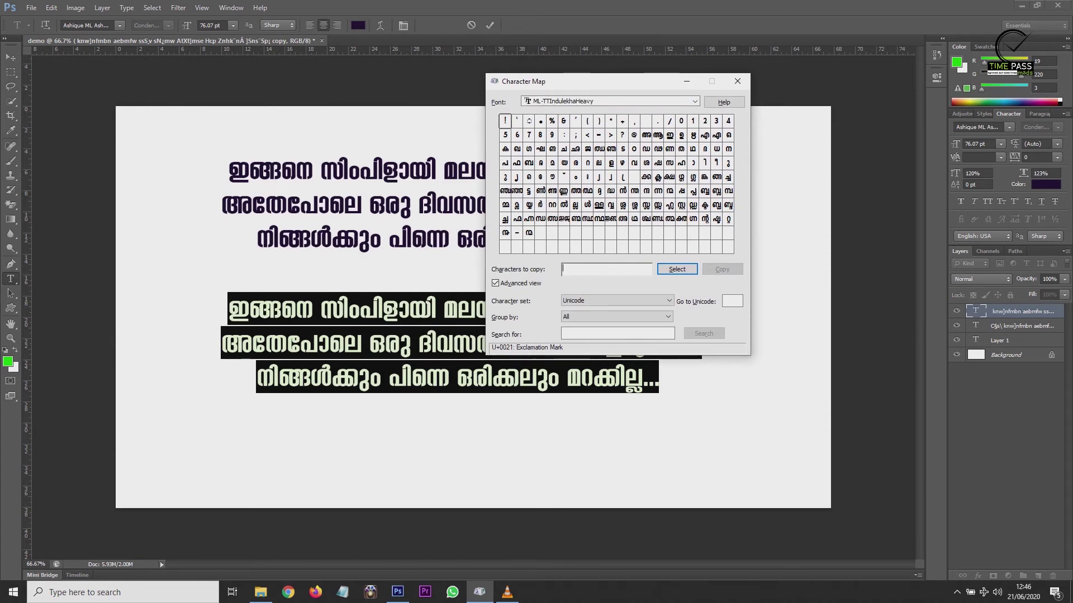
# Step: Assemble the word അല്ലെങ്കിൽ from ML-TTIndulekhaHeavy glyphs in the characters to copy
pyautogui.doubleClick(646, 136)
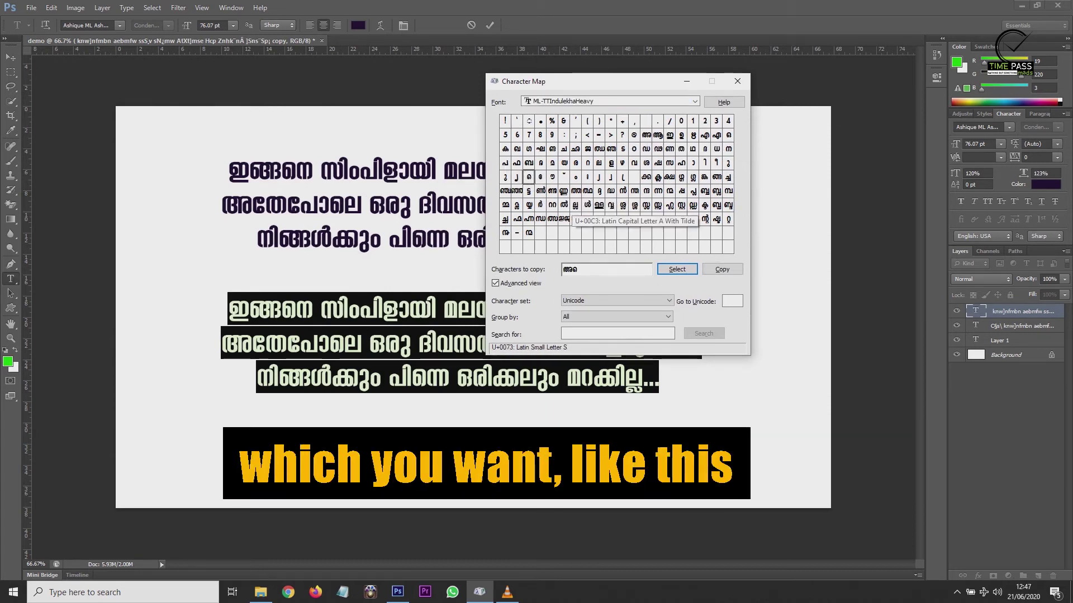
pyautogui.click(575, 204)
pyautogui.doubleClick(575, 204)
pyautogui.doubleClick(704, 177)
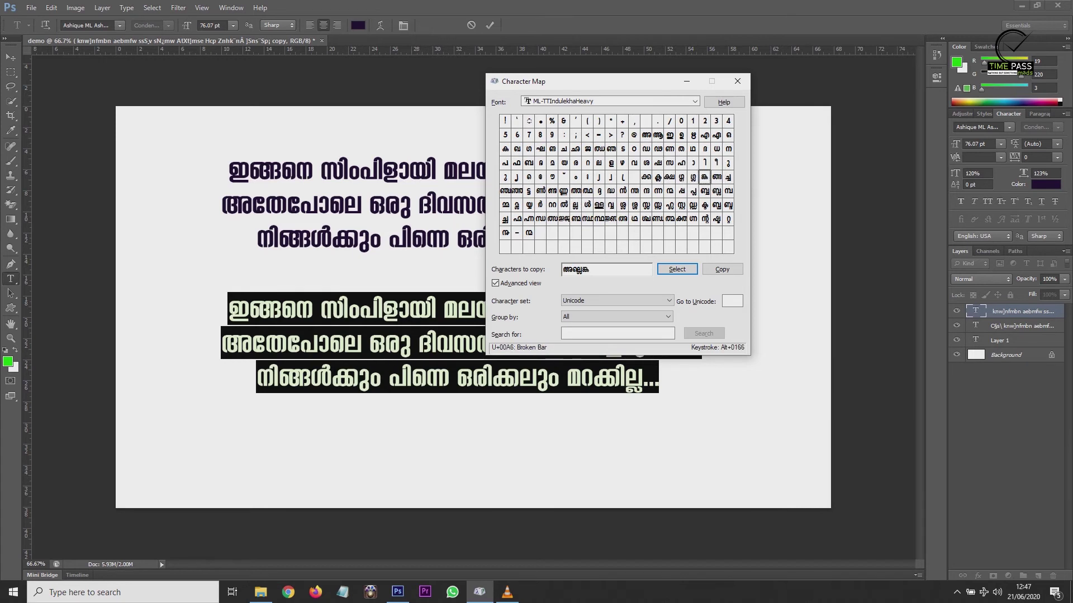
pyautogui.doubleClick(705, 163)
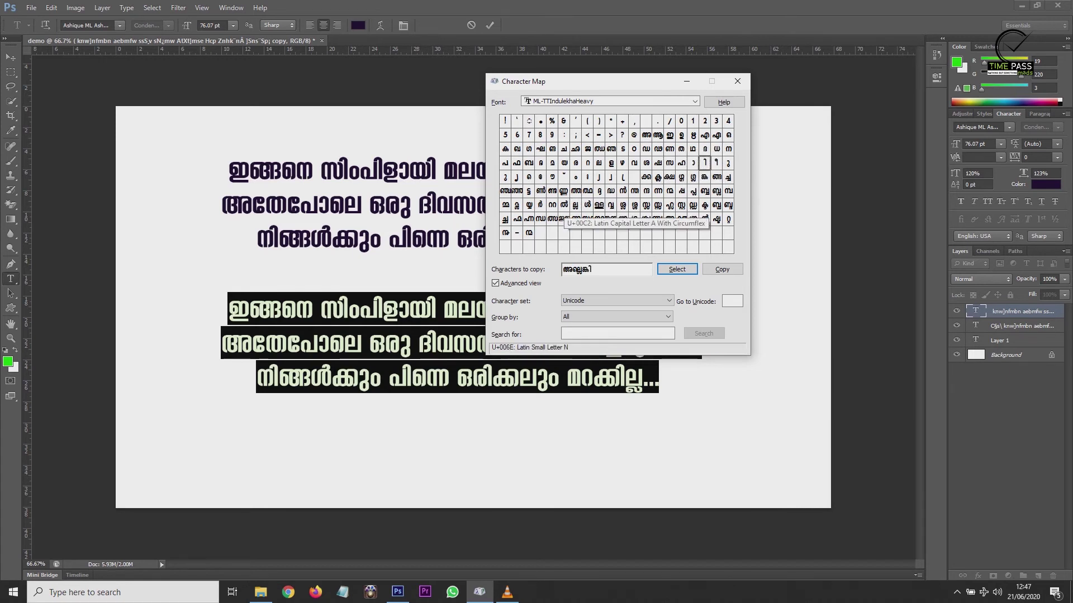
pyautogui.doubleClick(563, 204)
# Step: Complete the word ഇങ്ങനെ in the characters to copy with its remaining glyphs
pyautogui.doubleClick(716, 176)
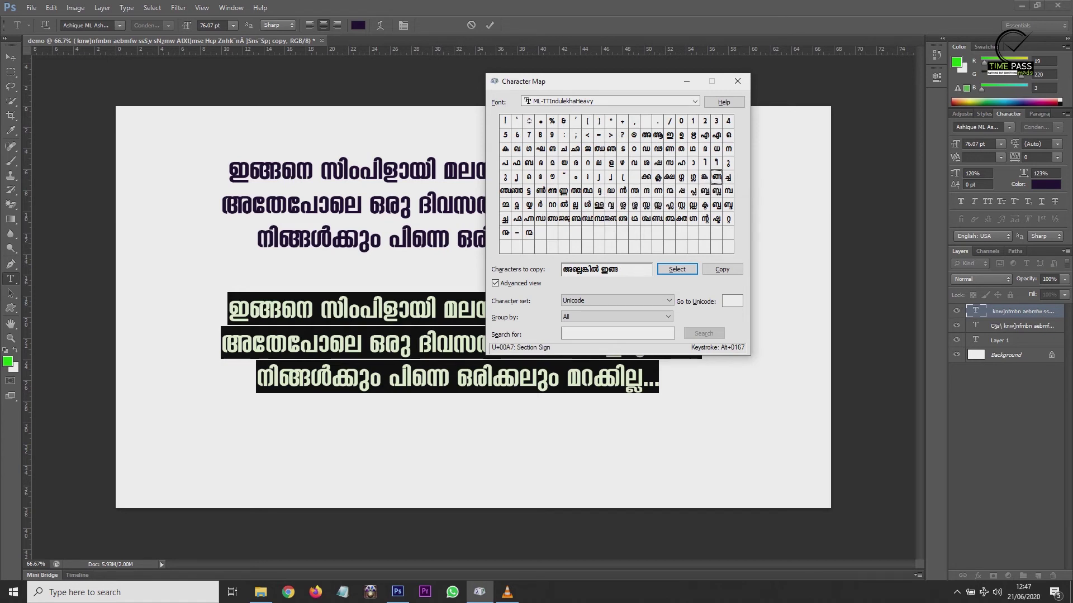
pyautogui.doubleClick(528, 176)
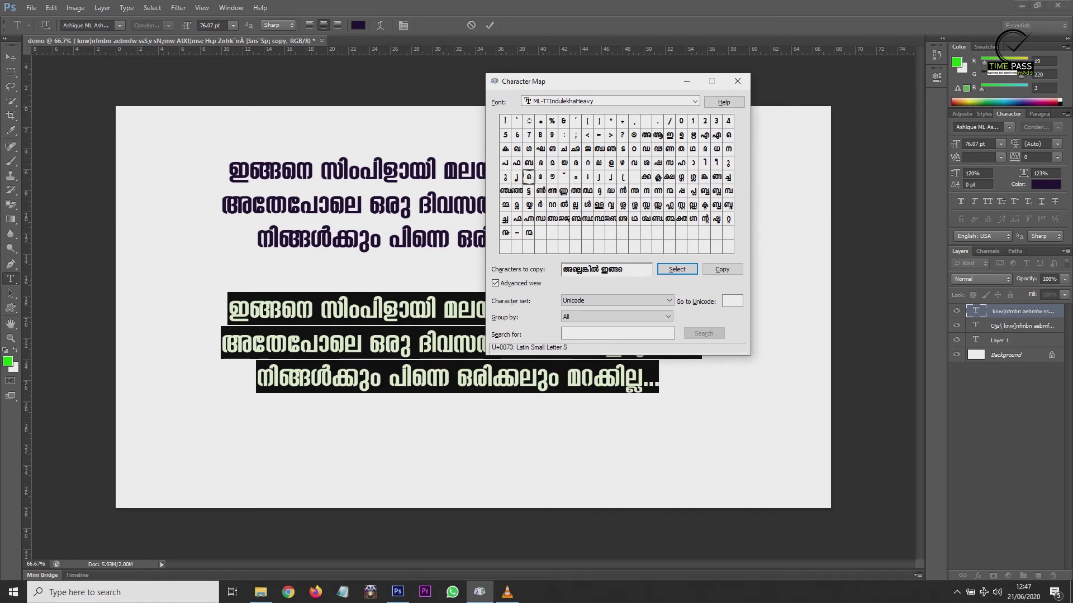
pyautogui.doubleClick(728, 149)
# Step: Add the word ചെയ്യാം to the end of the characters to copy
pyautogui.doubleClick(528, 176)
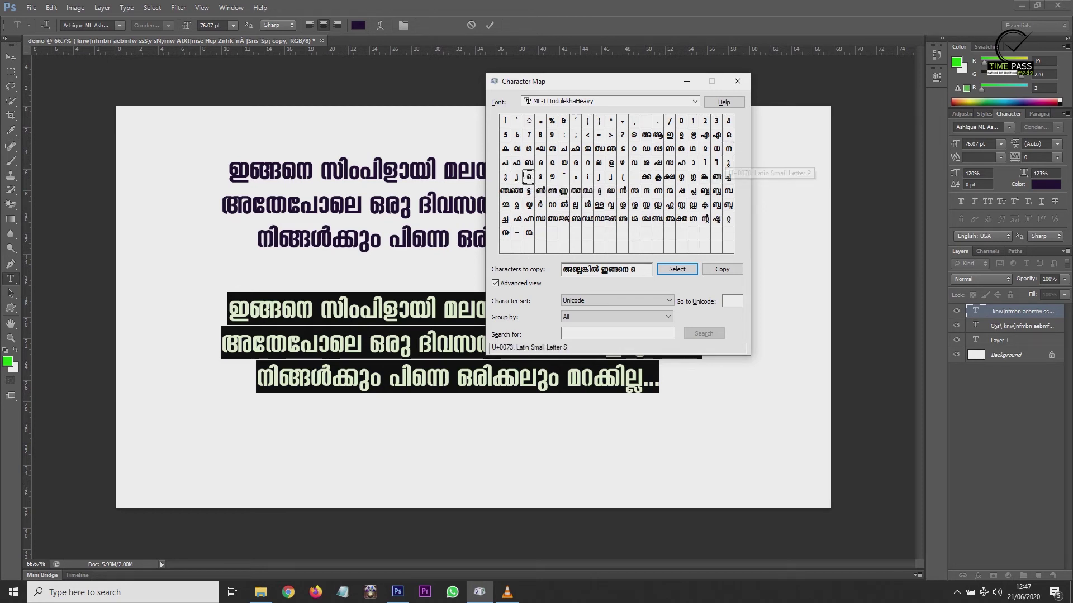
pyautogui.doubleClick(528, 204)
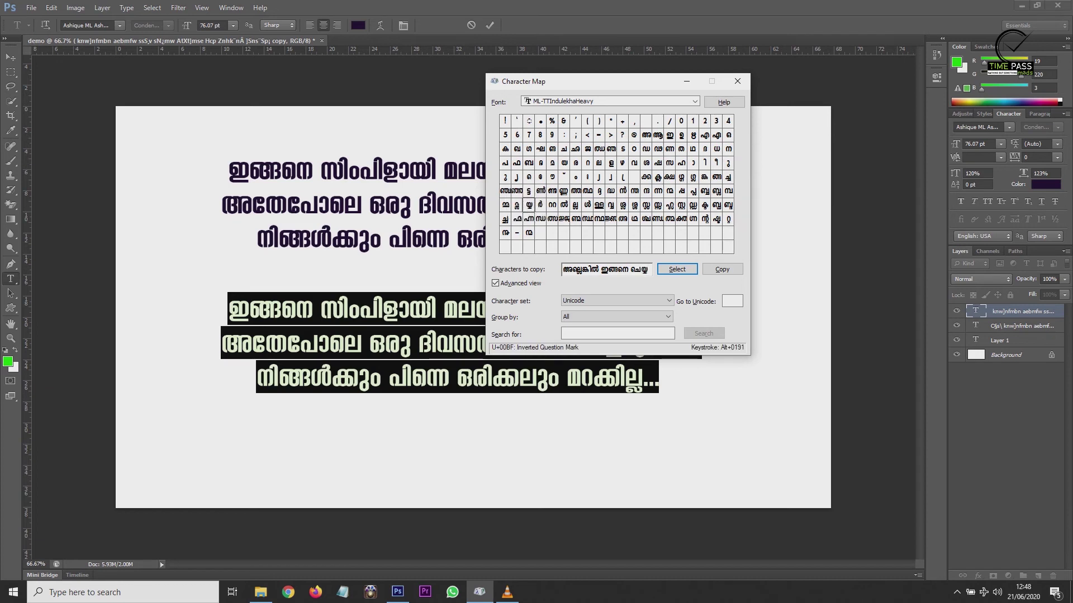
pyautogui.click(693, 162)
pyautogui.doubleClick(576, 177)
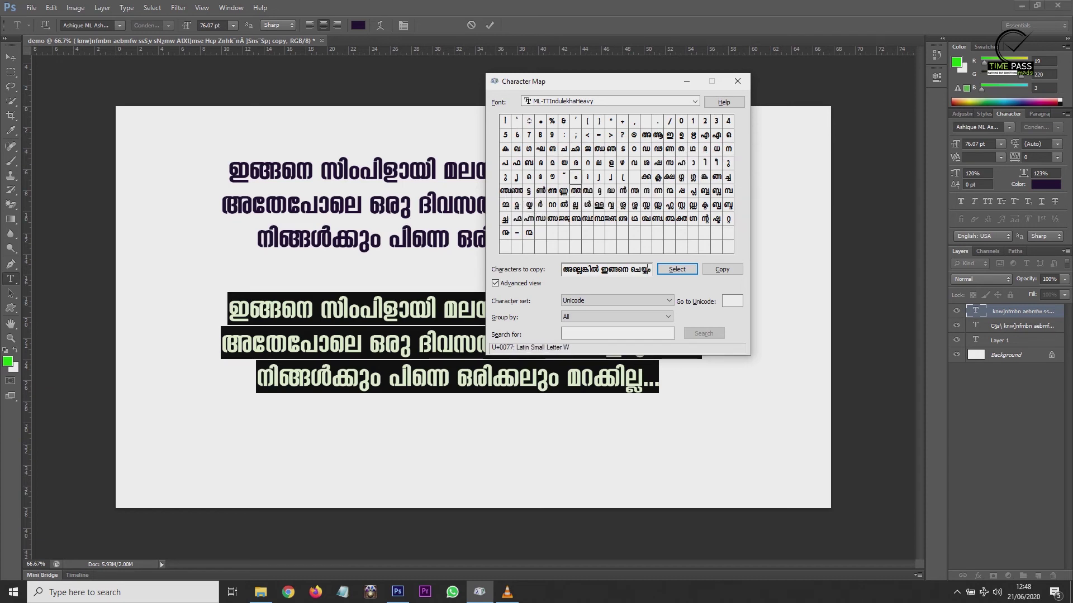
pyautogui.doubleClick(693, 162)
# Step: Copy the assembled characters and replace all text in the duplicated Photoshop layer with them, committing the edit
pyautogui.hotkey('ctrl', 'a')
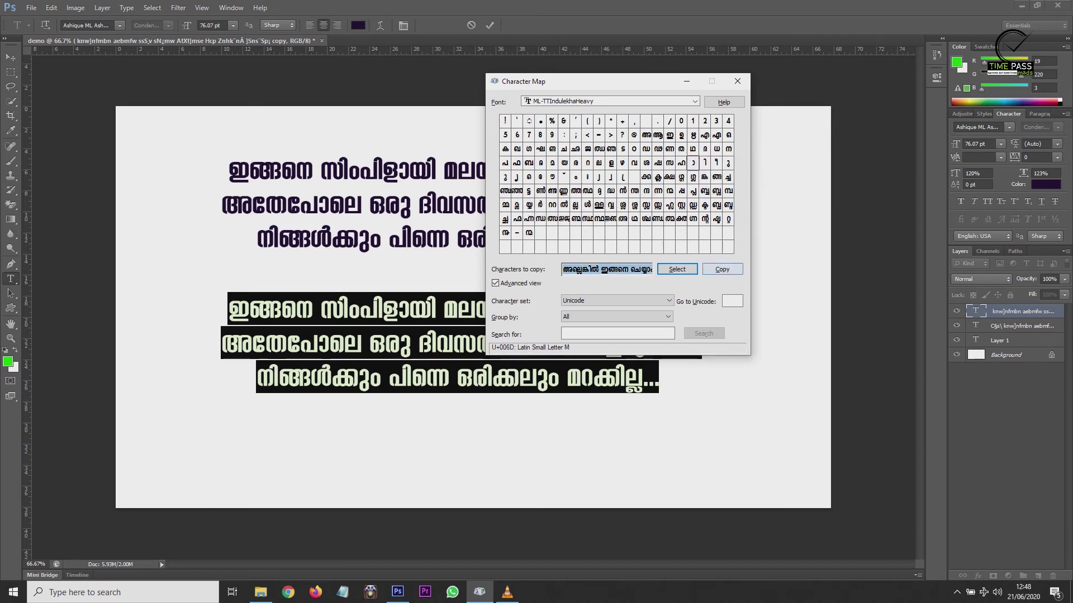
pyautogui.click(722, 269)
pyautogui.click(475, 312)
pyautogui.hotkey('ctrl', 'a')
pyautogui.hotkey('ctrl', 'v')
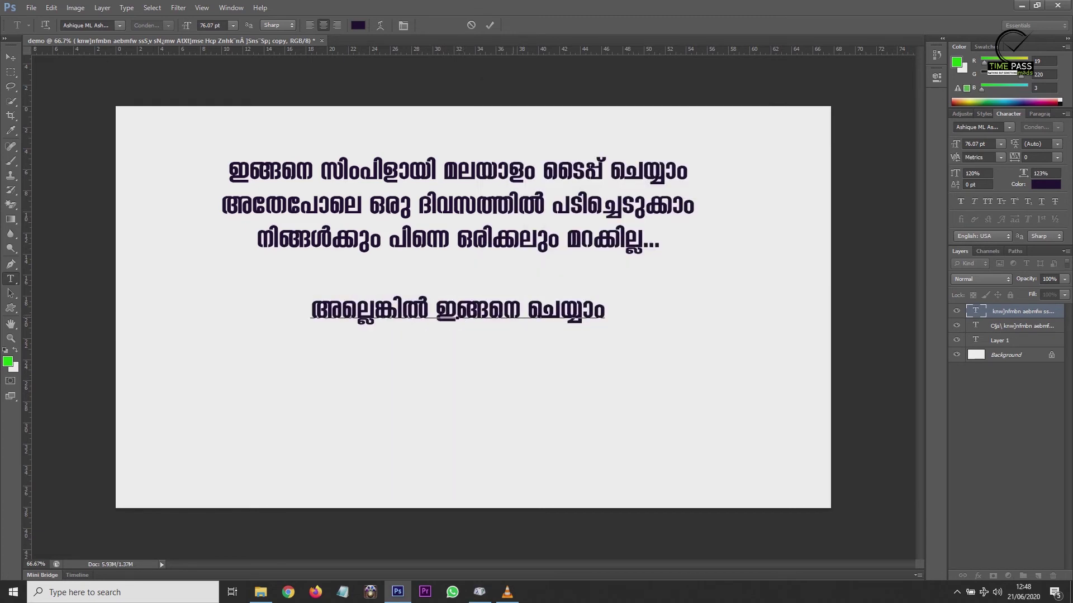
pyautogui.click(10, 58)
pyautogui.hotkey('ctrl', 'Return')
# Step: Recolour the line അല്ലെങ്കിൽ ഇങ്ങനെ ചെയ്യാം dark green by choosing that foreground colour and filling the text layer
pyautogui.hotkey('alt', 'BackSpace')
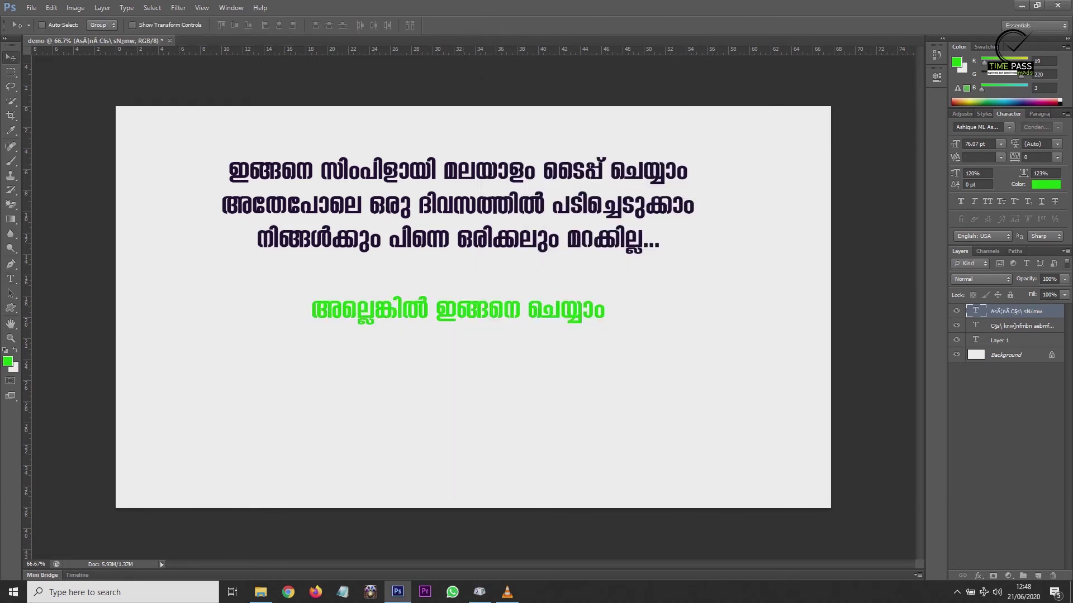
pyautogui.click(8, 361)
pyautogui.click(861, 287)
pyautogui.click(992, 170)
pyautogui.hotkey('alt', 'BackSpace')
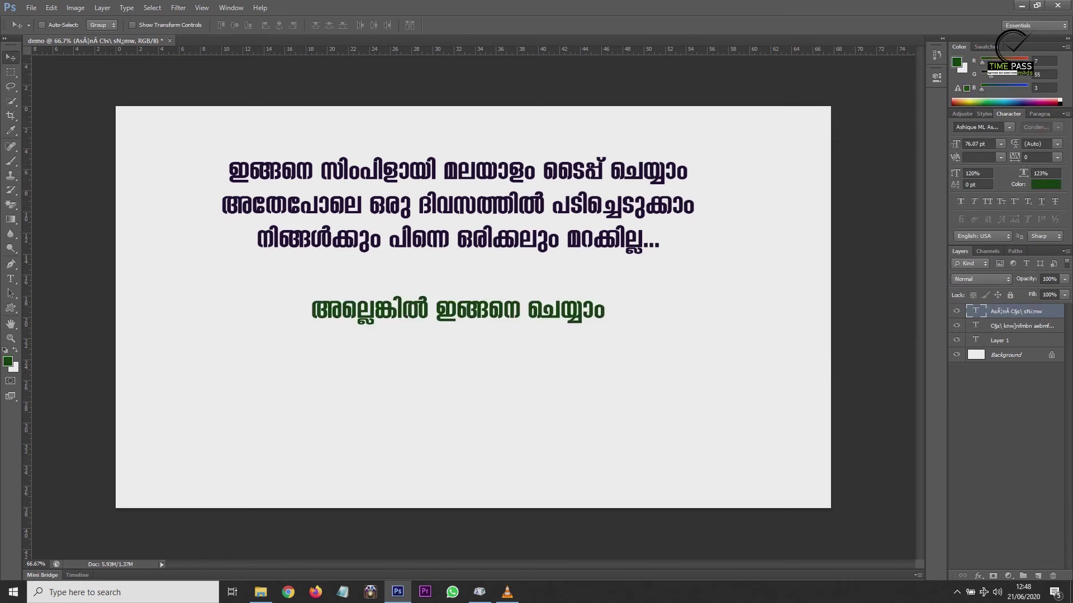
# Step: Start a new text line below the green line and write പക്ഷെ followed by "keyboard use" and the start of another word
pyautogui.press('t')
pyautogui.click(286, 374)
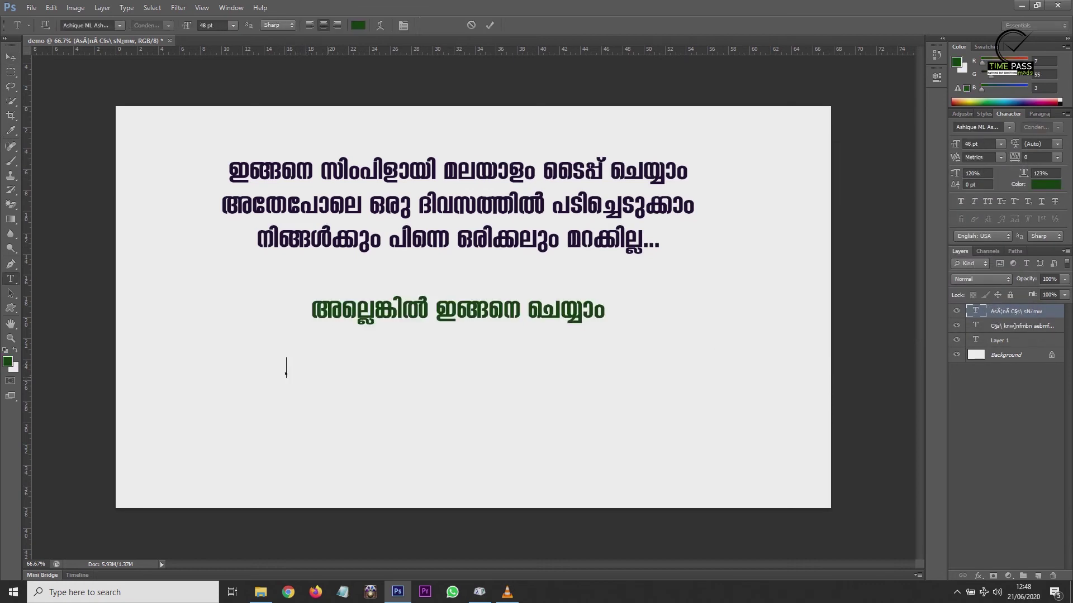
pyautogui.write('പ')
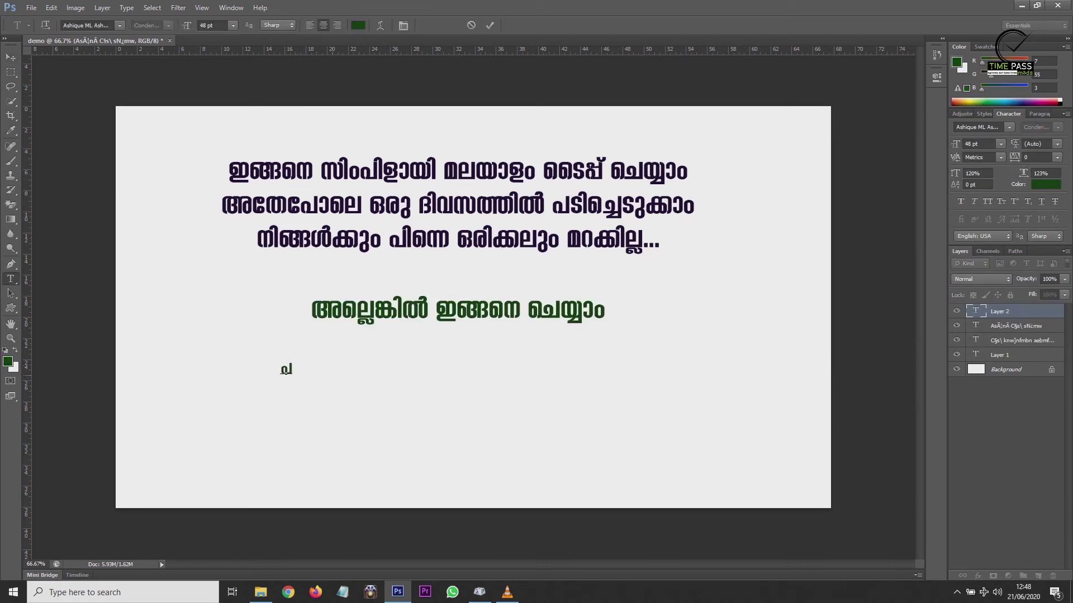
pyautogui.write('c')
pyautogui.hotkey('alt', 'Tab')
pyautogui.hotkey('alt', 'Tab')
pyautogui.write('ക്ഷ ')
pyautogui.write('k')
pyautogui.press('BackSpace')
pyautogui.write('keyboard use cheyya')
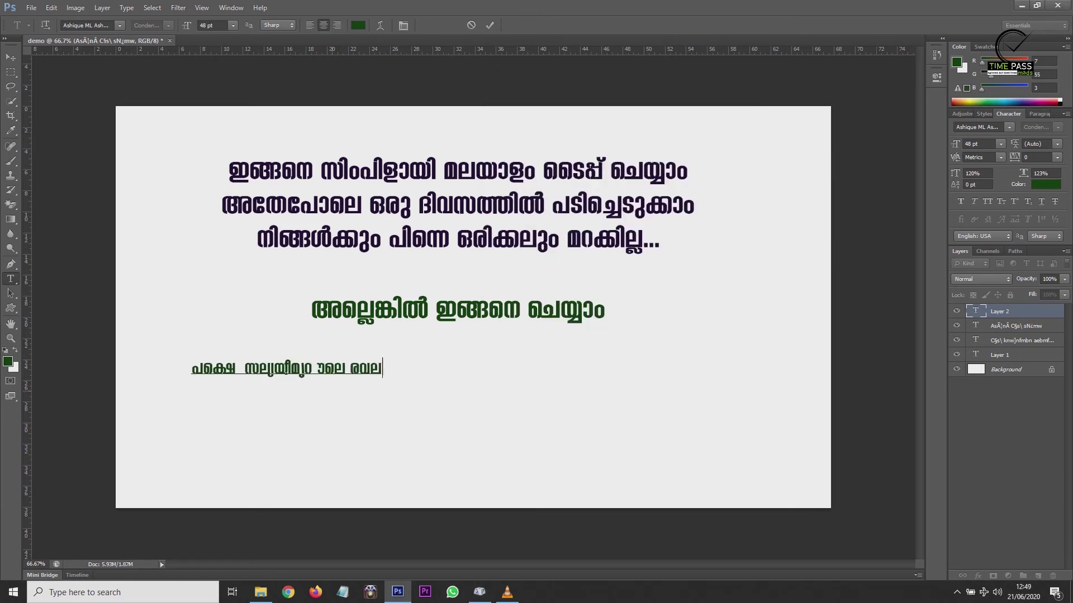
# Step: Delete the characters after "keyboard use" and set those two words in Myriad Pro
pyautogui.press('BackSpace')
pyautogui.press('BackSpace')
pyautogui.press('BackSpace')
pyautogui.press('BackSpace')
pyautogui.press('BackSpace')
pyautogui.press('BackSpace')
pyautogui.press('BackSpace')
pyautogui.doubleClick(362, 366)
pyautogui.moveTo(335, 368); pyautogui.dragTo(263, 367)
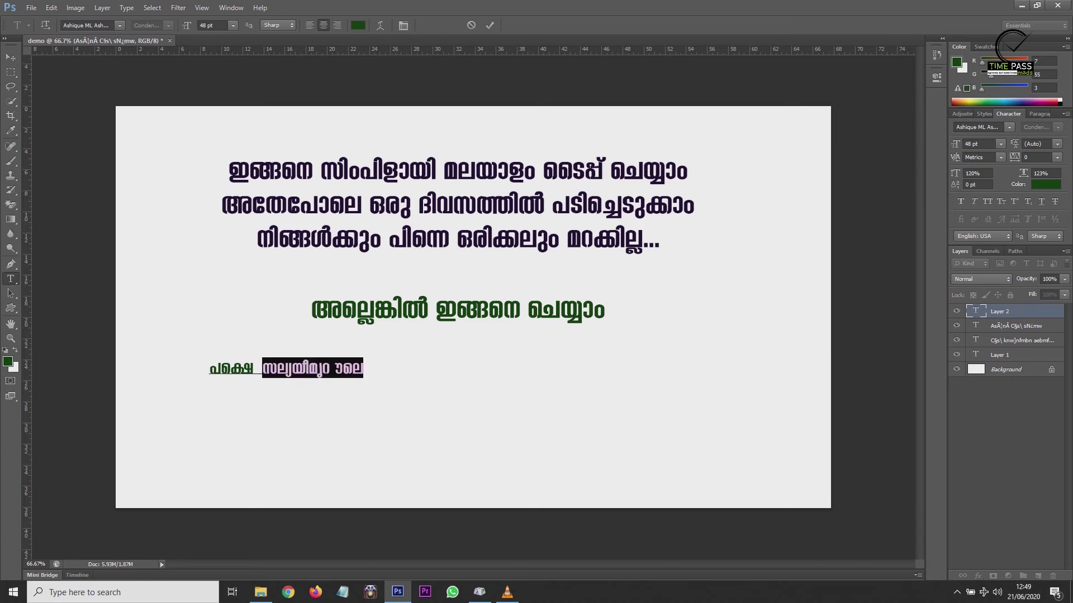
pyautogui.click(102, 25)
pyautogui.write('Myriad Pro')
pyautogui.press('Return')
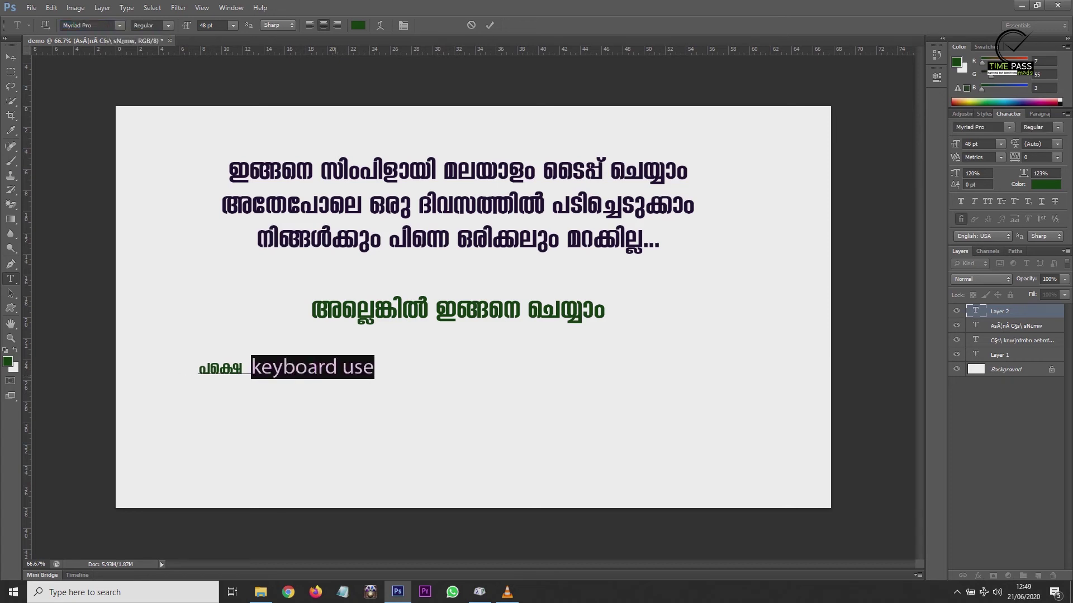
# Step: Delete the word "use" so that the new text line ends with "keyboard"
pyautogui.press('Right')
pyautogui.press('BackSpace')
pyautogui.press('BackSpace')
pyautogui.press('BackSpace')
pyautogui.write('b')
pyautogui.press('BackSpace')
pyautogui.press('BackSpace')
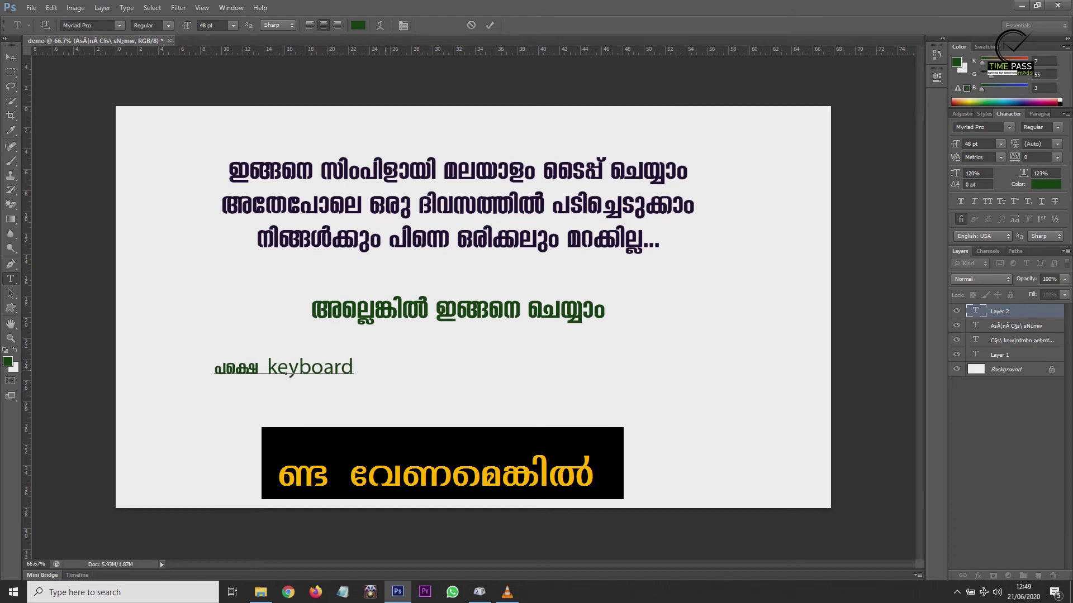
pyautogui.write('F')
pyautogui.press('BackSpace')
pyautogui.press('BackSpace')
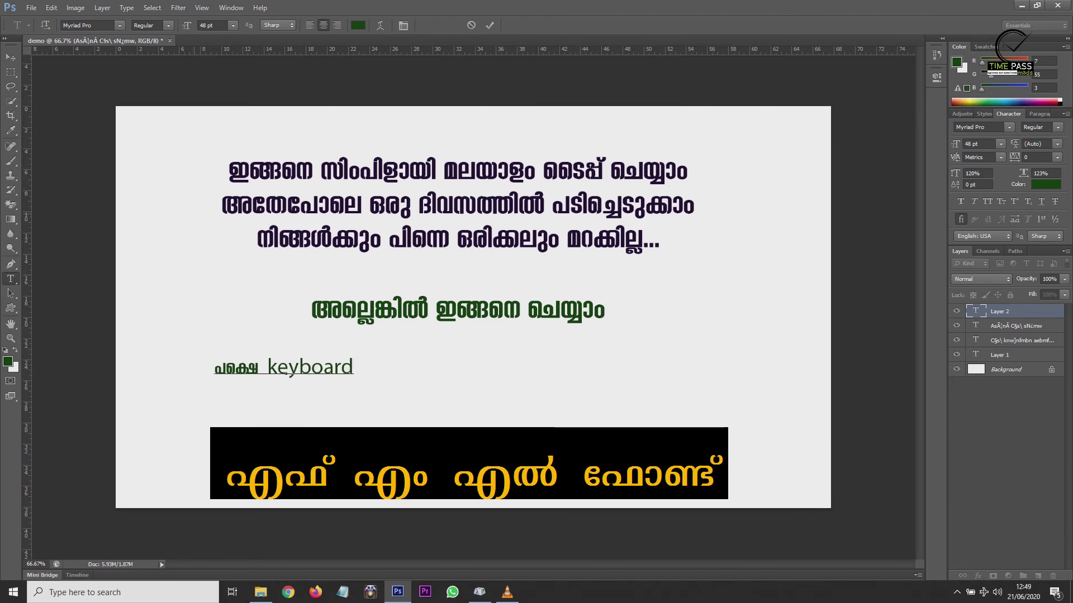
# Step: Switch the text following "keyboard" back to the Ashique ML font and try letters for the start of the next word
pyautogui.write('f')
pyautogui.hotkey('shift', 'Left')
pyautogui.click(88, 26)
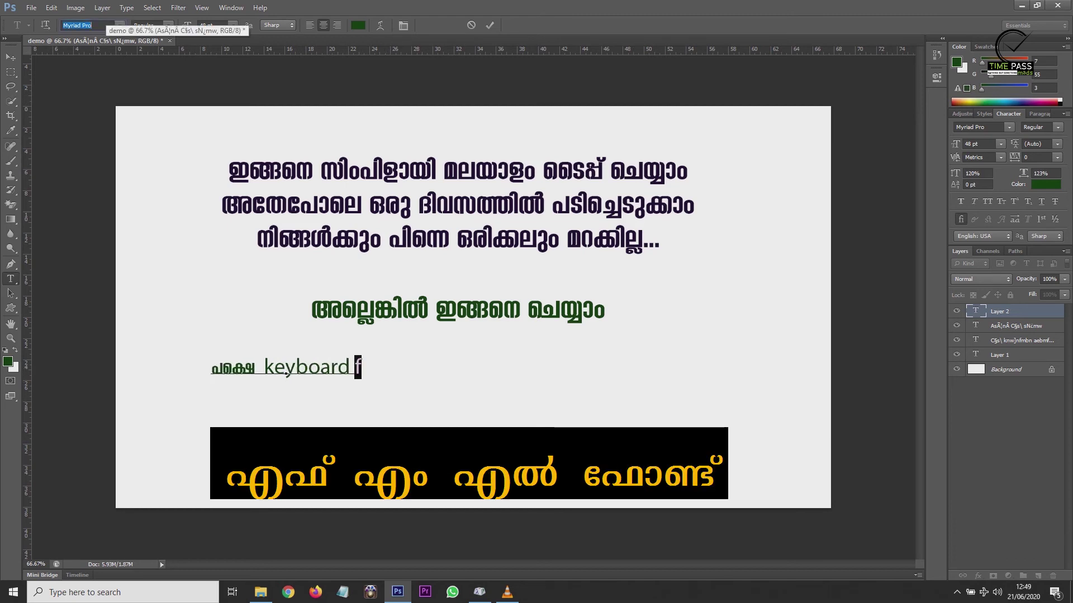
pyautogui.write('Ashique ML Ash')
pyautogui.press('Return')
pyautogui.press('Right')
pyautogui.write('F')
pyautogui.hotkey('shift', 'Left')
pyautogui.hotkey('shift', 'Left')
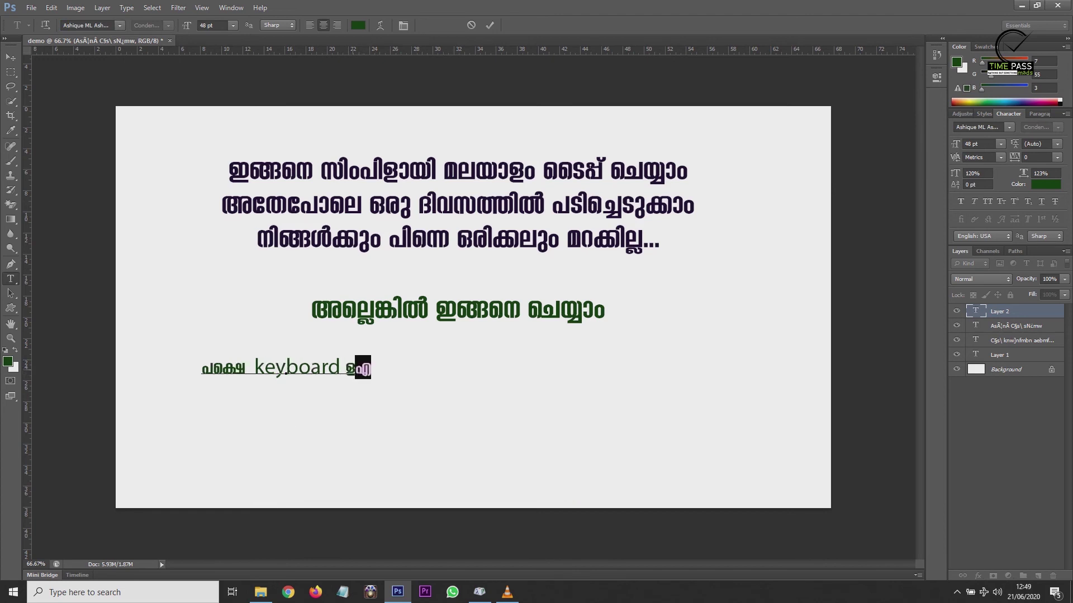
pyautogui.write('Ff')
pyautogui.press('Left')
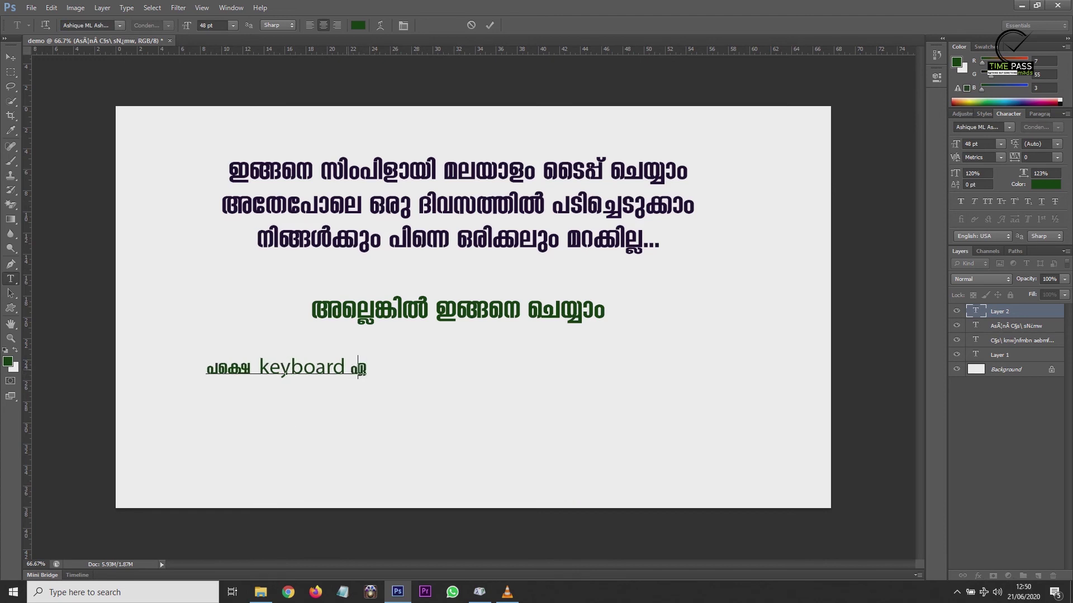
# Step: Write ഉപയോഗിച്ച് പഠിച്ചാൽ after the word "keyboard"
pyautogui.write('D]tbmKn')
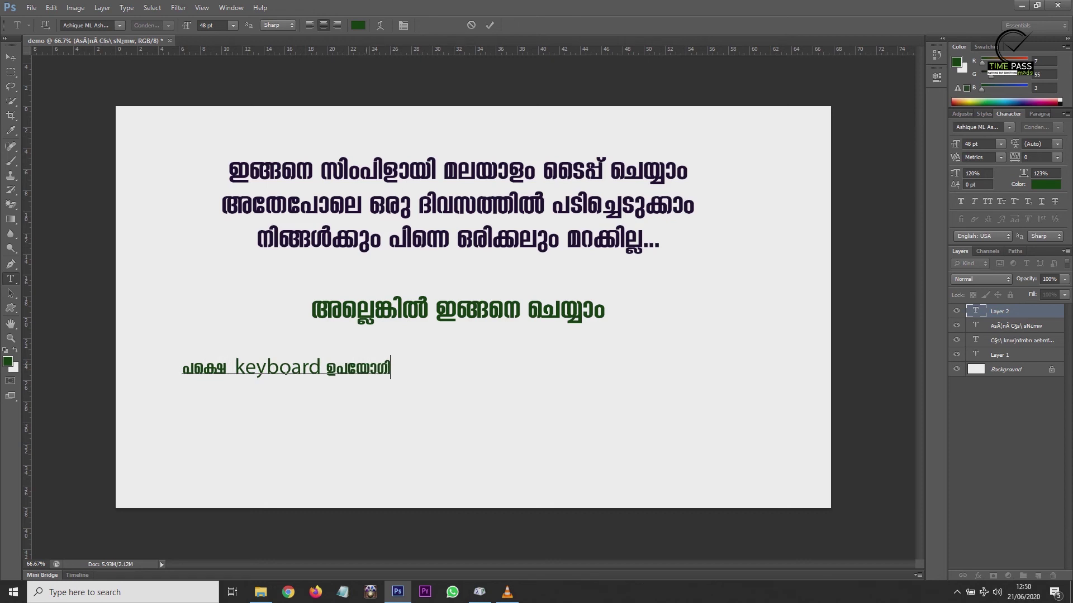
pyautogui.write('¨v ]')
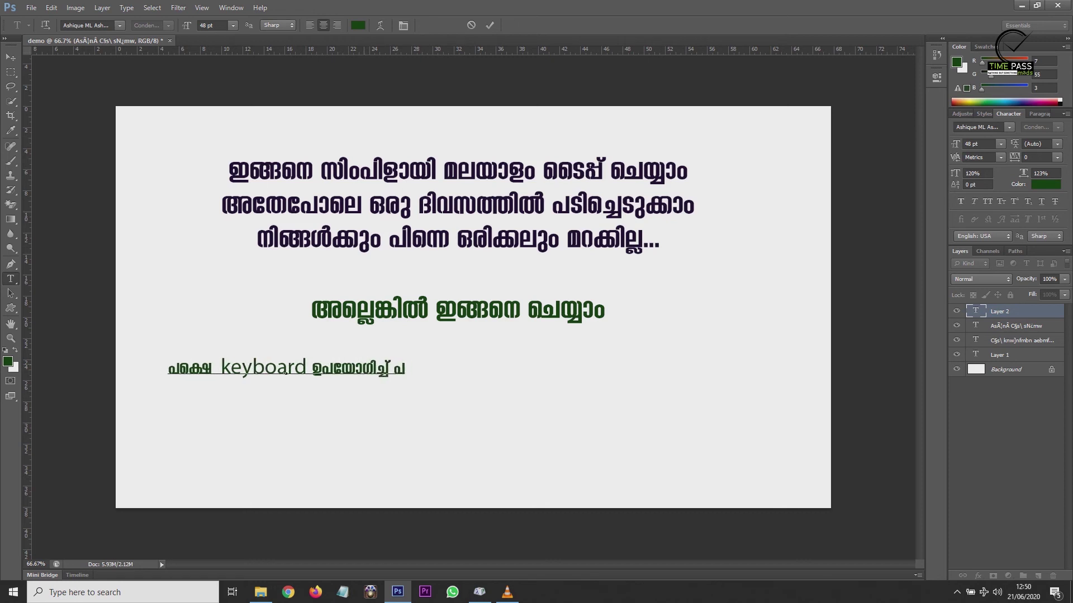
pyautogui.write('Tn¨mÂ')
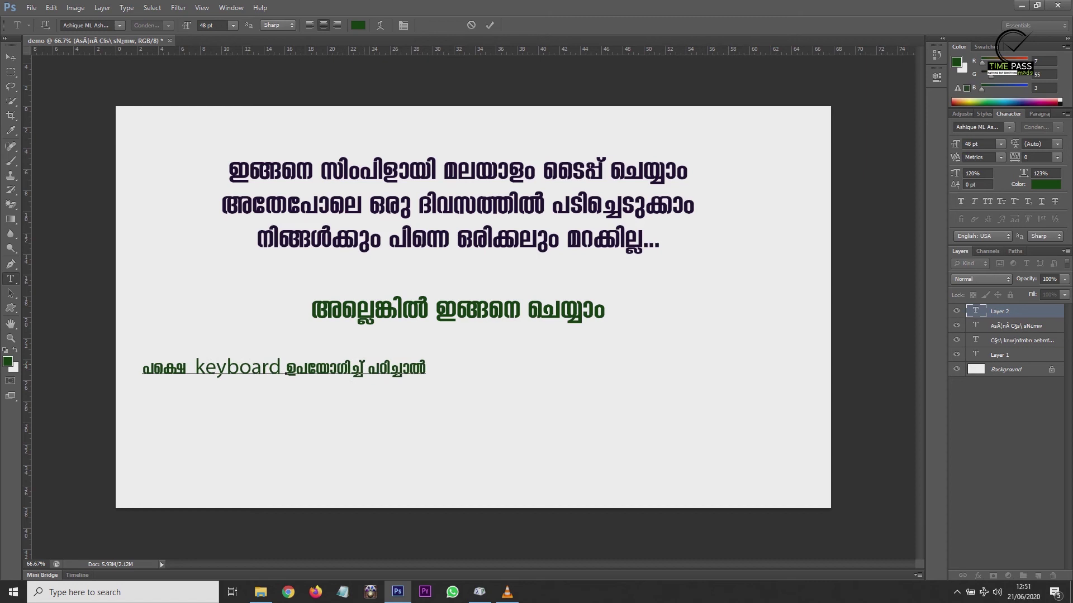
# Step: Continue the line with the words വേഗത്തിലും അടിപൊളിയായിരിക്കും
pyautogui.write(' thK')
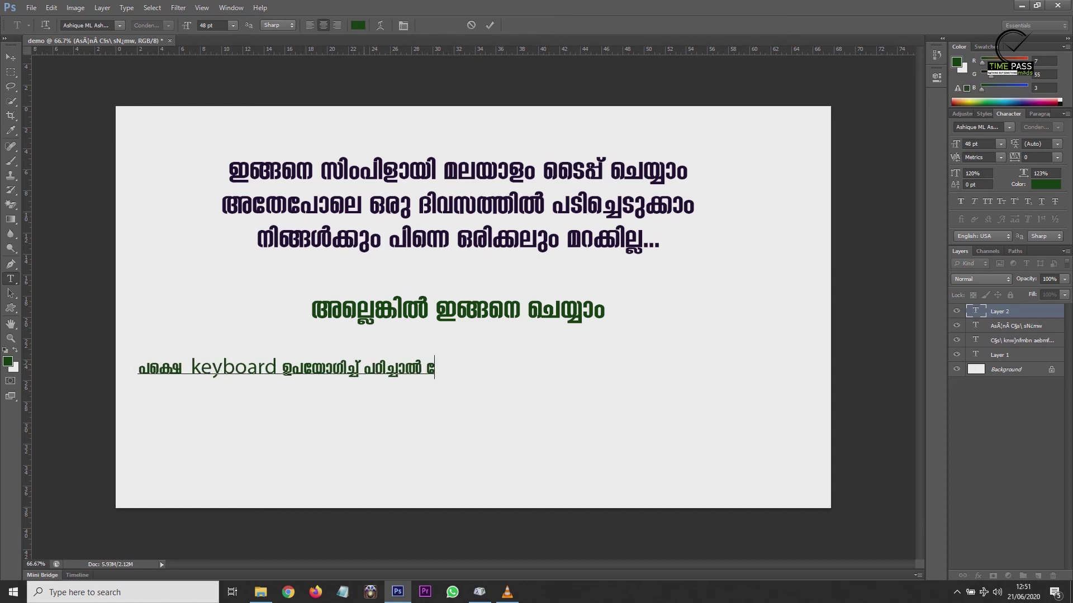
pyautogui.write('¯nepw ASn')
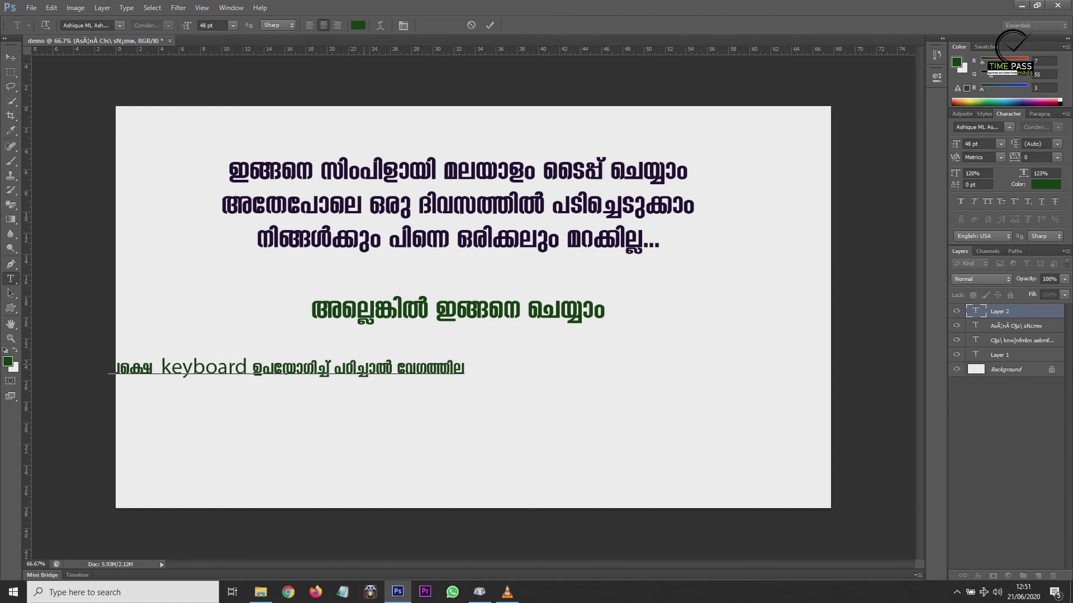
pyautogui.write('s]mfnbmbpw')
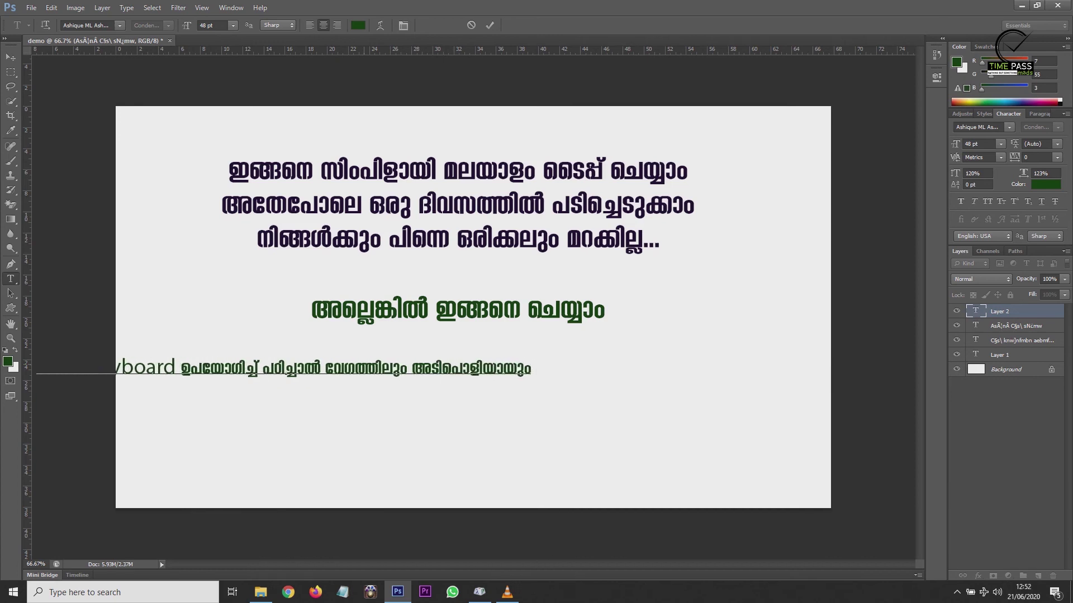
pyautogui.press('BackSpace')
pyautogui.press('BackSpace')
pyautogui.write('ncn¡pw')
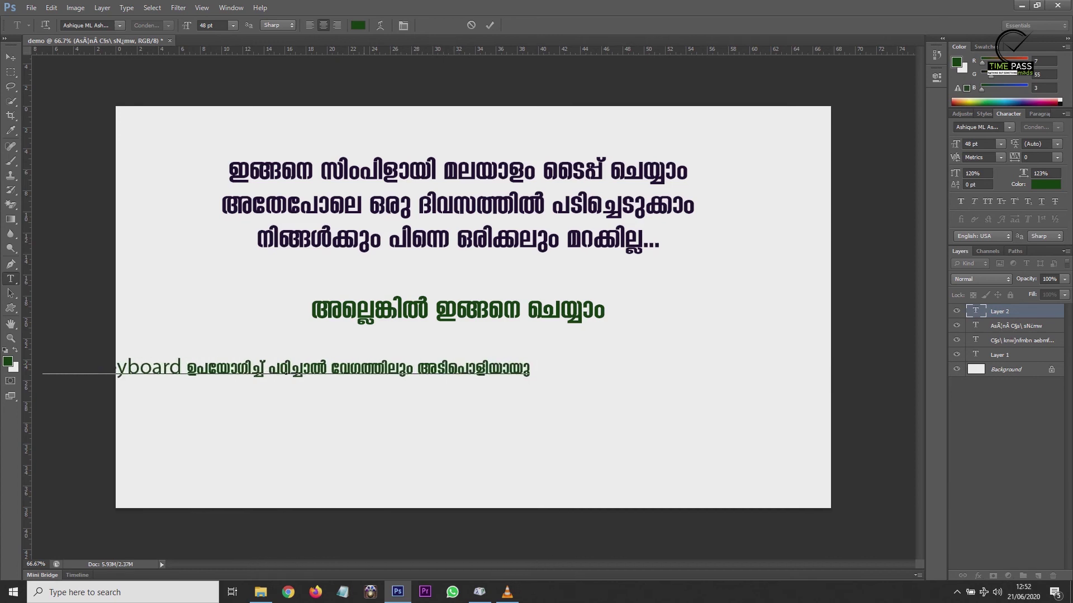
# Step: Break the line before വേഗത്തിലും and move the text block under the green line
pyautogui.click(308, 368)
pyautogui.press('Return')
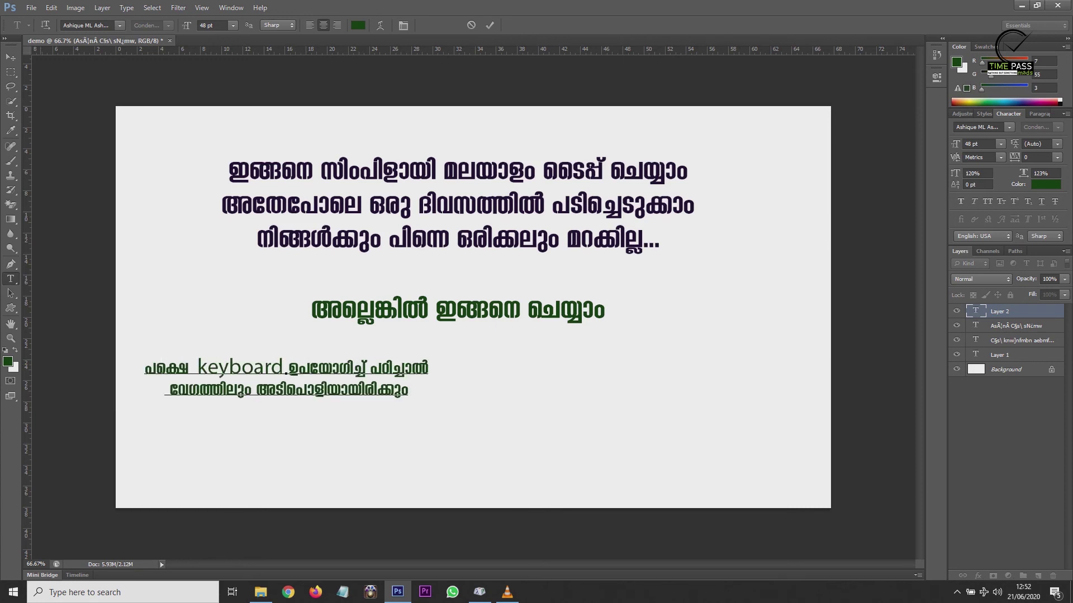
pyautogui.click(11, 57)
pyautogui.moveTo(288, 380); pyautogui.dragTo(434, 380)
# Step: Set the word "keyboard" in All Caps
pyautogui.click(10, 279)
pyautogui.doubleClick(390, 367)
pyautogui.click(987, 201)
pyautogui.click(427, 369)
# Step: Split the last word of the second line by ending അടിപൊളിയും and beginning a separate word with അാ
pyautogui.click(495, 391)
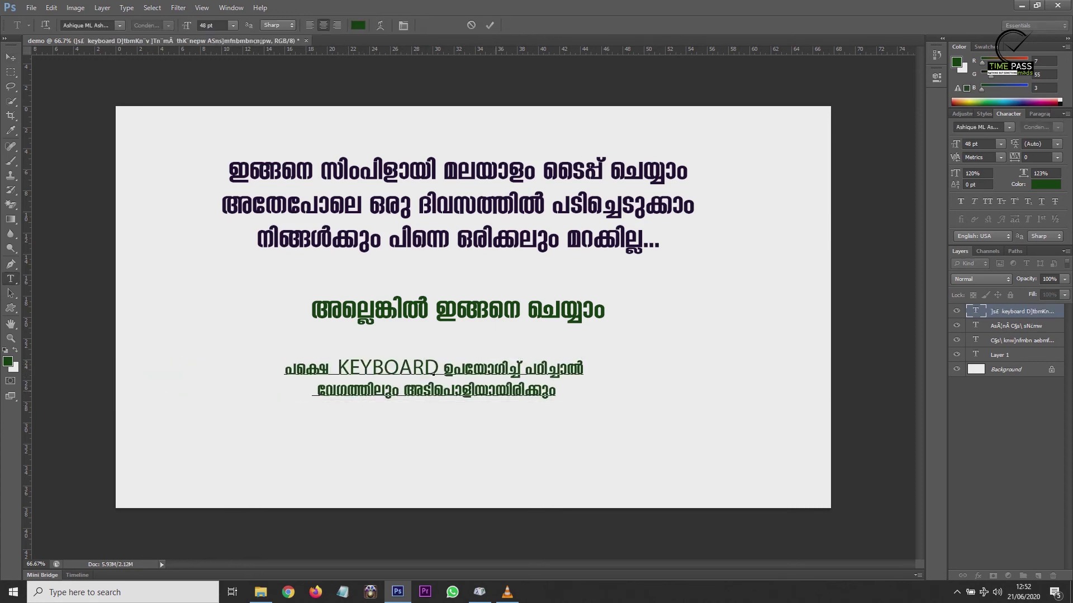
pyautogui.press('BackSpace')
pyautogui.write('pw')
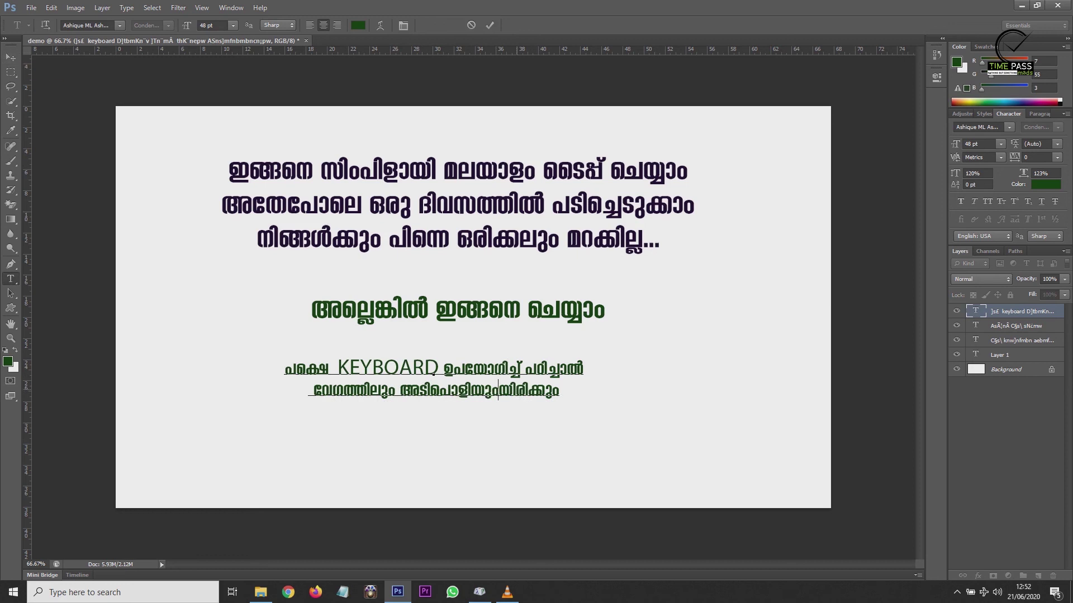
pyautogui.hotkey('ctrl', 'z')
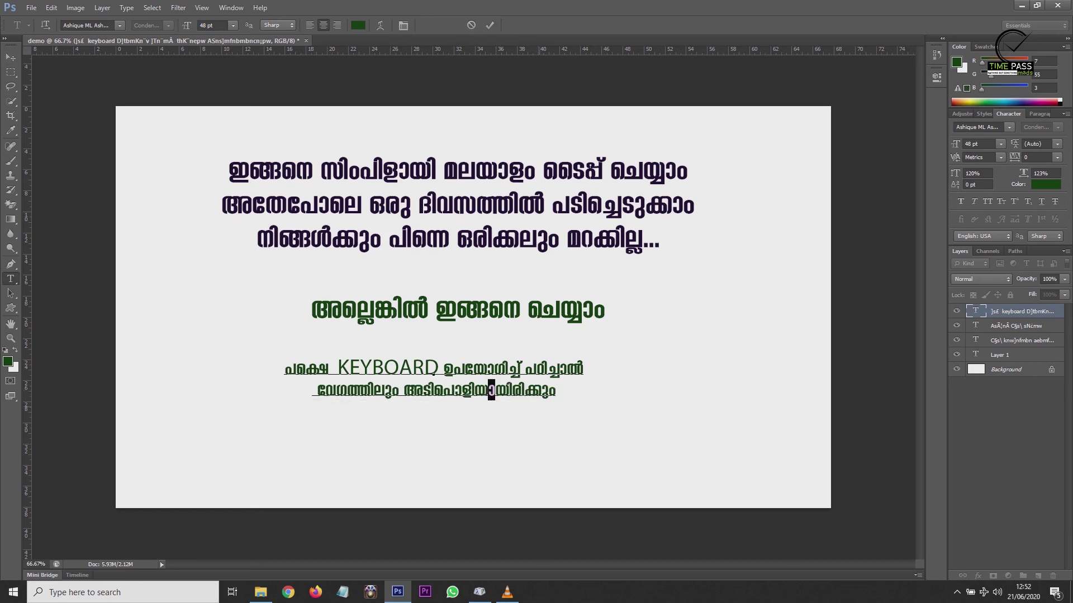
pyautogui.write('pw Am')
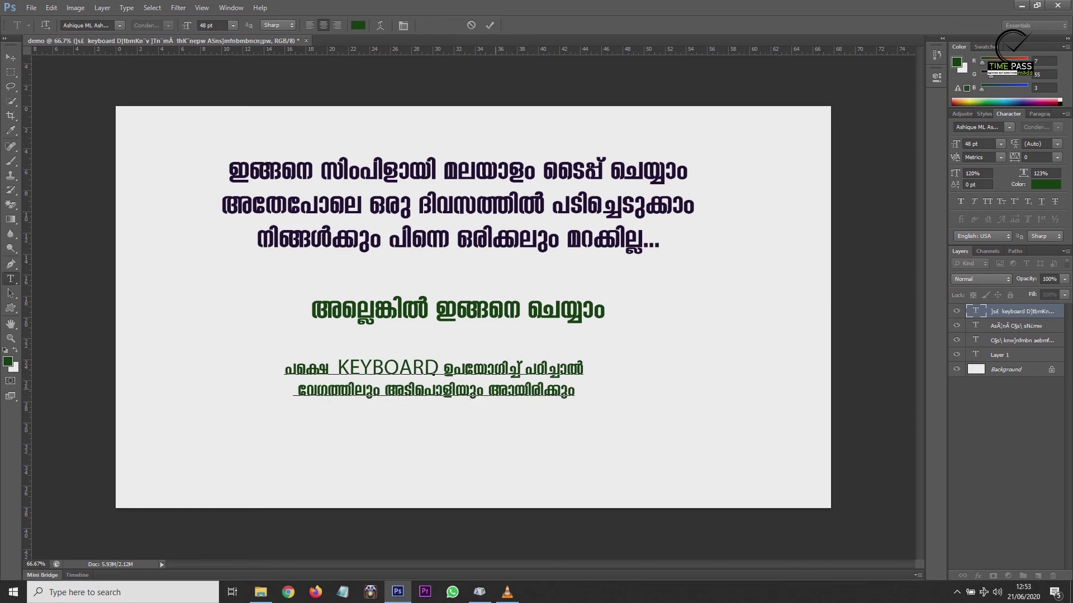
# Step: Replace the last word's opening characters with ആ so it reads ആയിരിക്കും, and commit the text
pyautogui.hotkey('shift', 'Right')
pyautogui.hotkey('shift', 'Right')
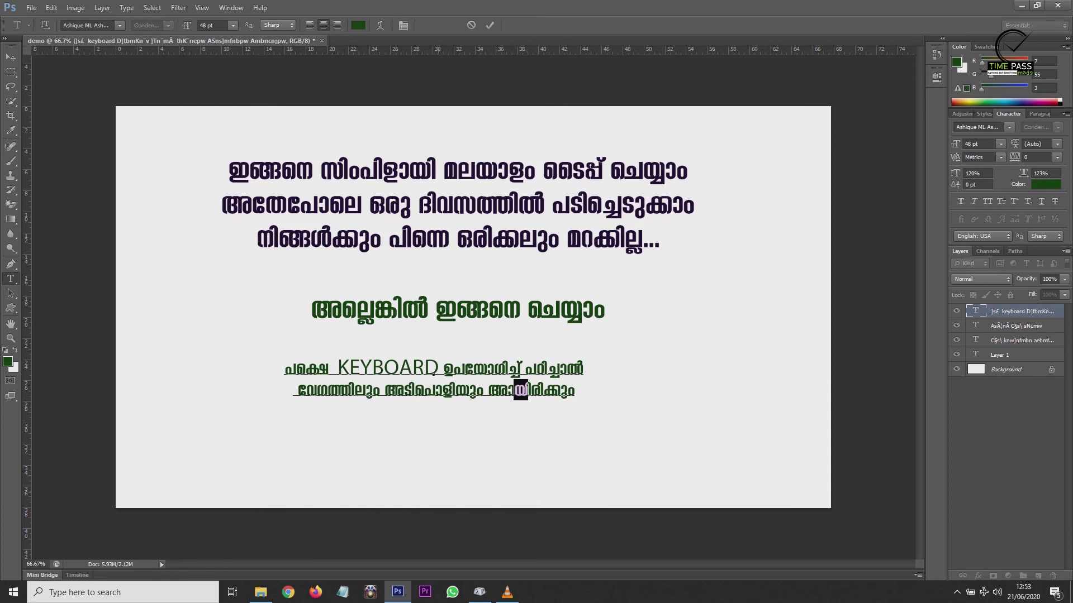
pyautogui.write('¿')
pyautogui.hotkey('ctrl', 'z')
pyautogui.press('BackSpace')
pyautogui.press('BackSpace')
pyautogui.write('B')
pyautogui.hotkey('ctrl', 'Return')
pyautogui.press('v')
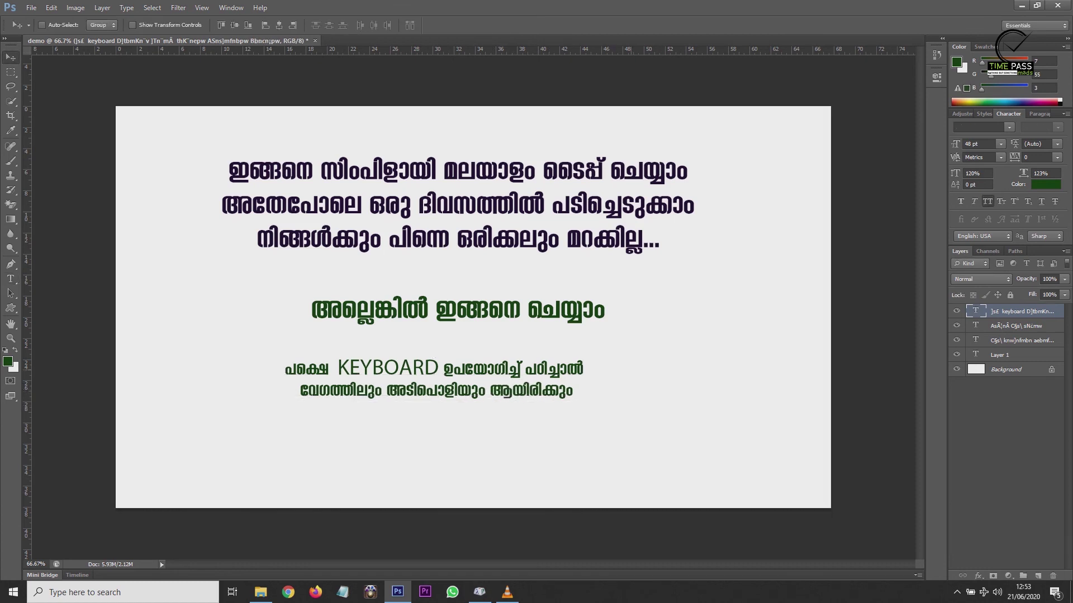
# Step: Shift the KEYBOARD text block slightly to the right beneath the green line
pyautogui.moveTo(541, 377); pyautogui.dragTo(550, 378)
pyautogui.hotkey('ctrl', 's')
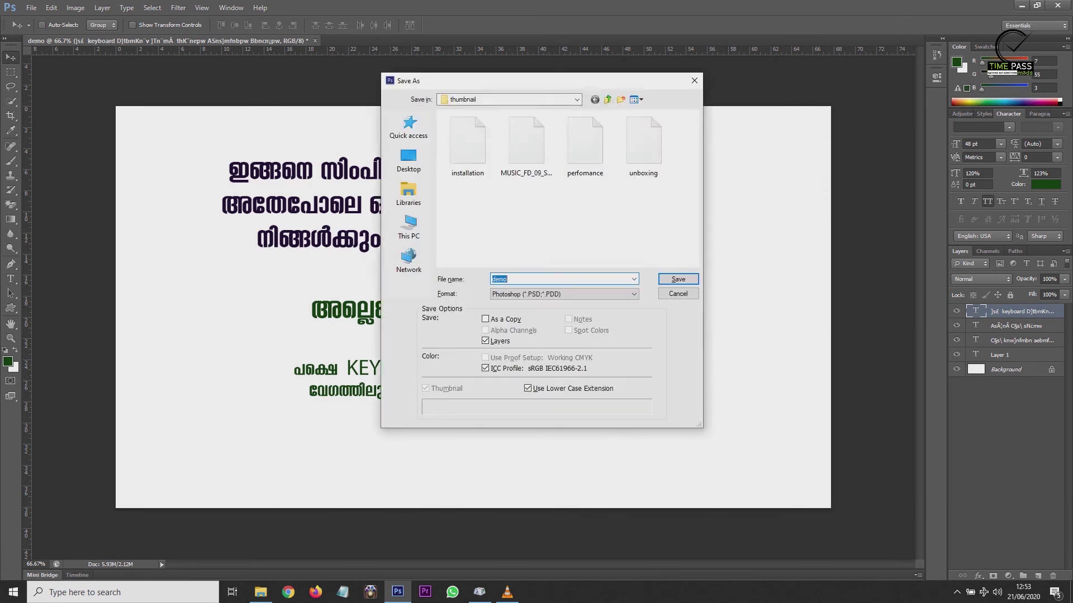
pyautogui.press('Escape')
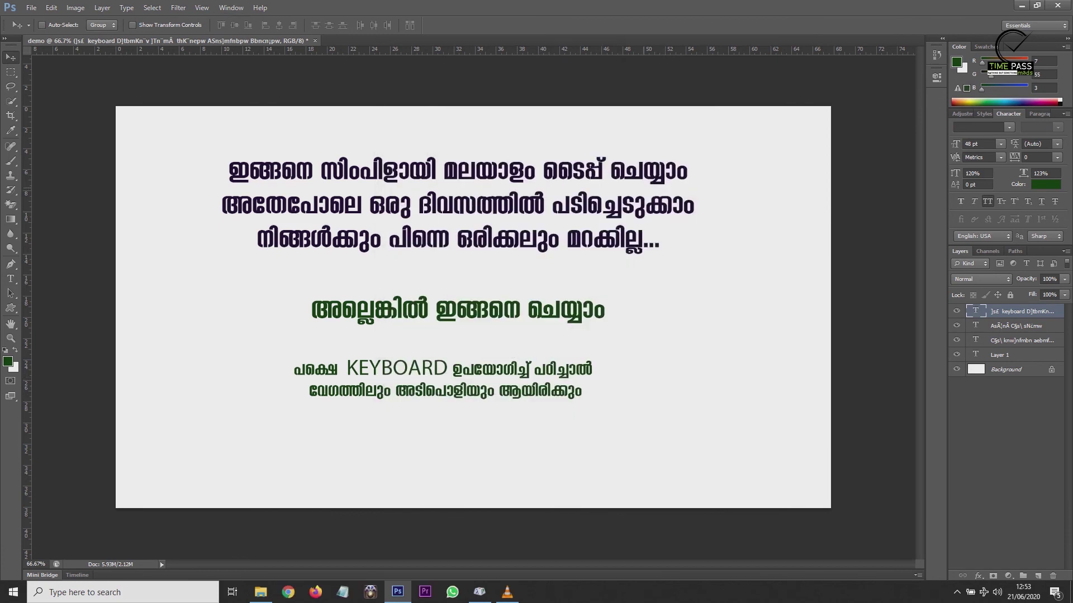
# Step: Change നിങ്ങൾക്കും to നിങ്ങൾക്ക് in the third line of the purple text and commit the edit
pyautogui.press('t')
pyautogui.moveTo(381, 239); pyautogui.dragTo(369, 239)
pyautogui.press('BackSpace')
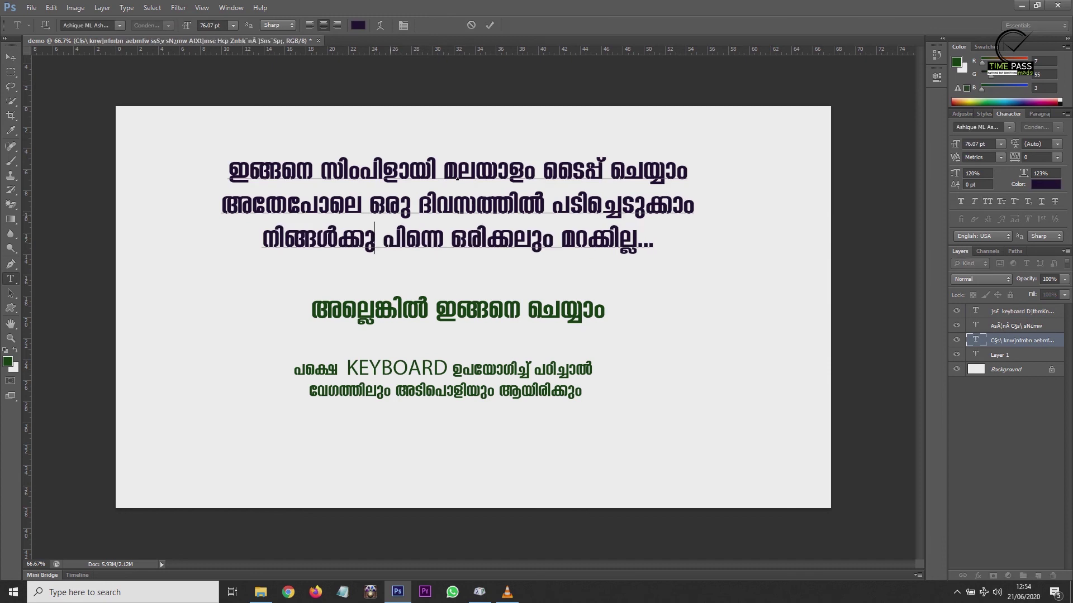
pyautogui.press('BackSpace')
pyautogui.write('്')
pyautogui.hotkey('ctrl', 'Return')
pyautogui.press('v')
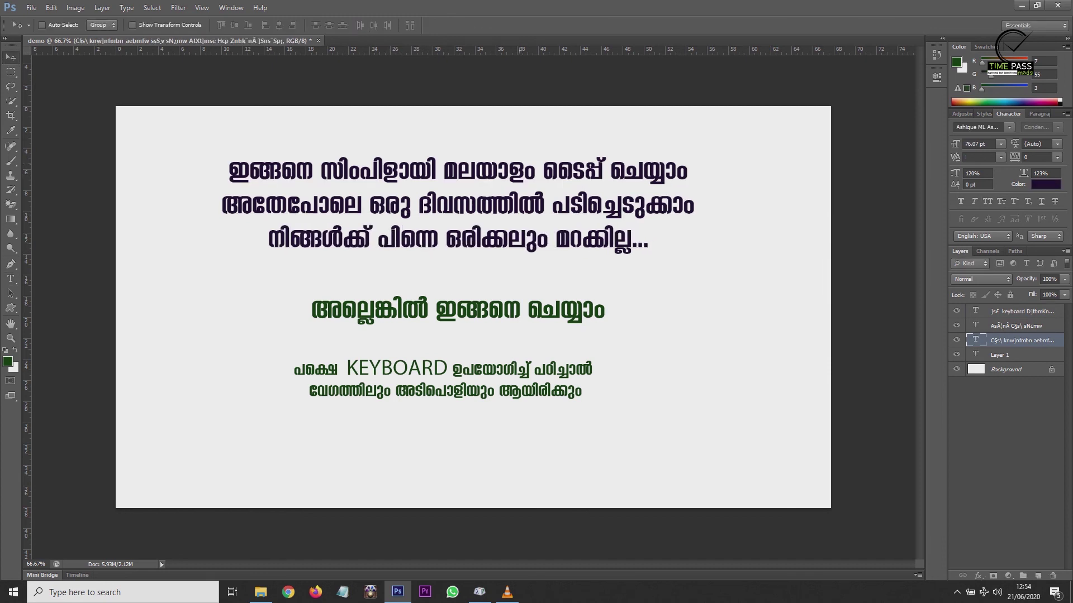